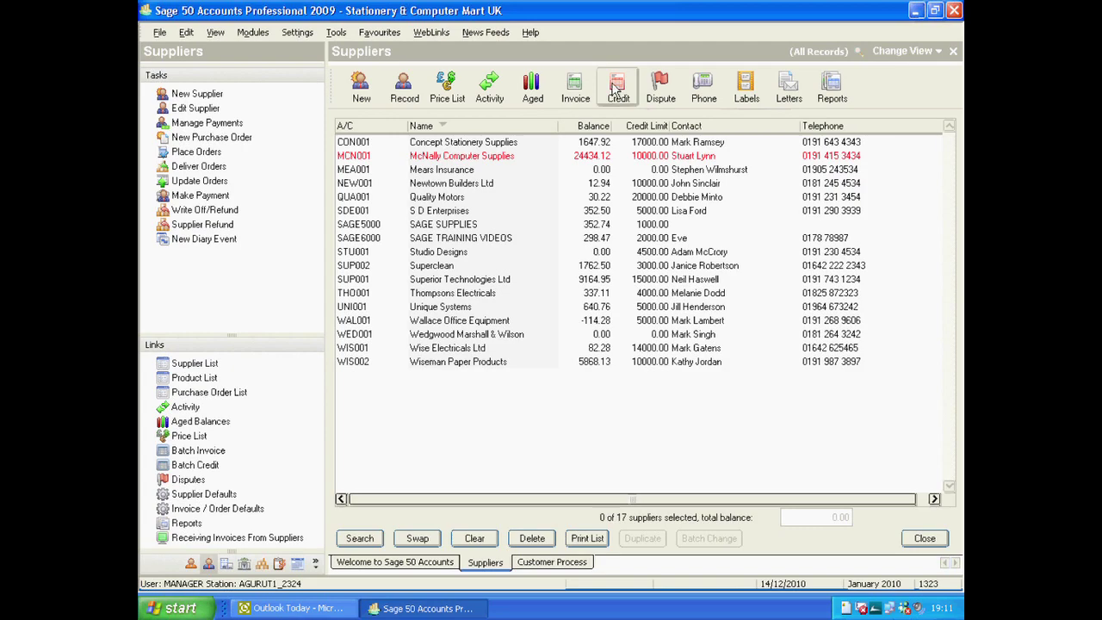
Open batch credit entry for the suppliers
left_click(616, 87)
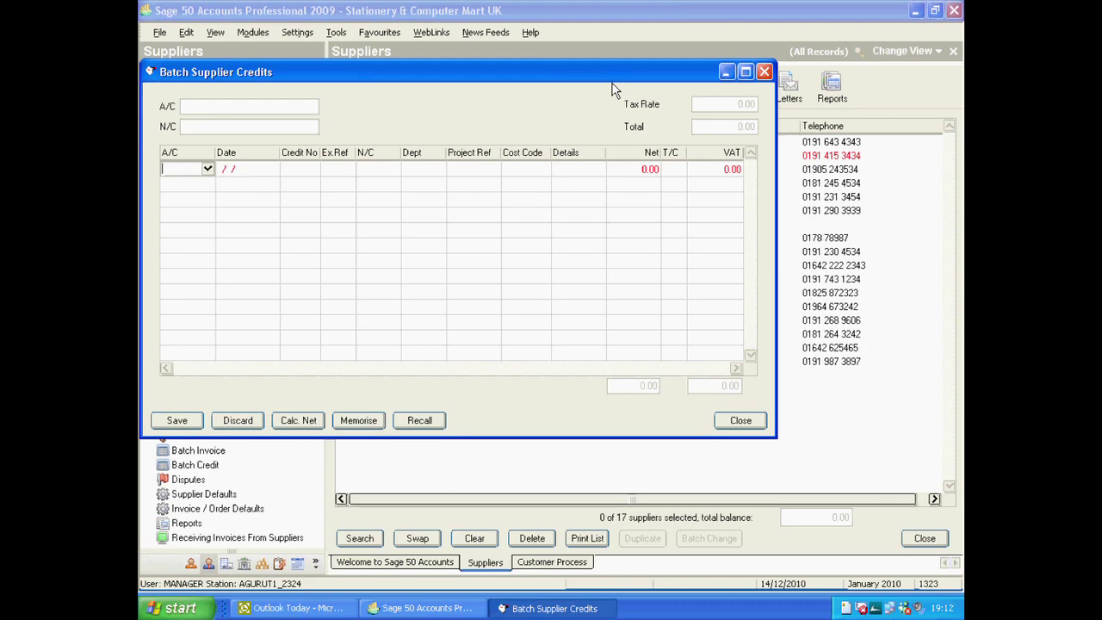
type("sa")
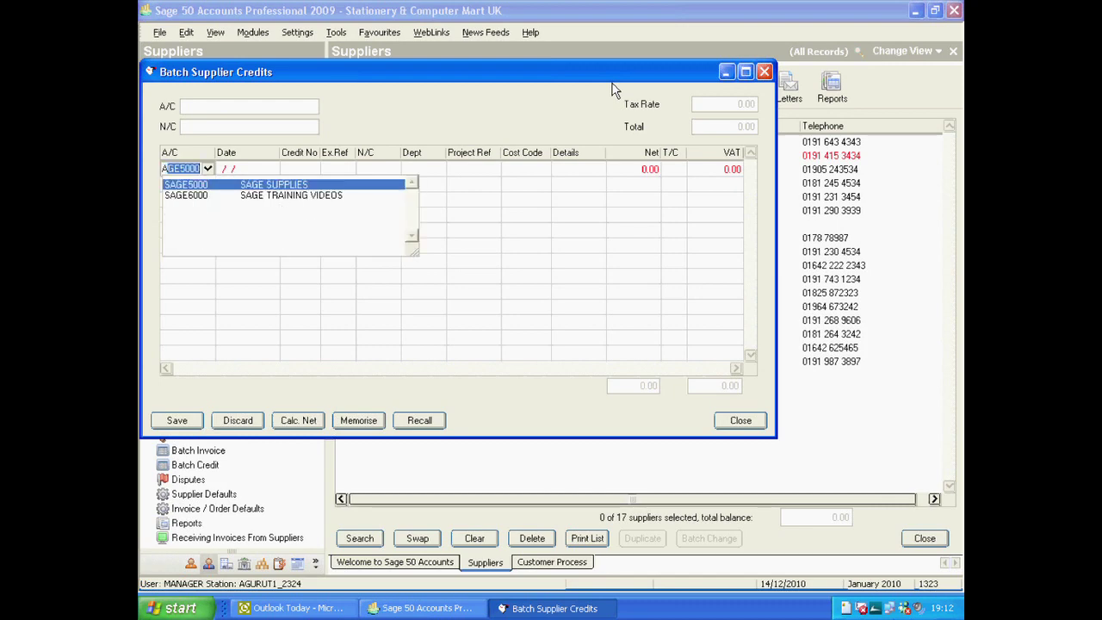
type("ge")
key("BackSpace")
key("BackSpace")
key("BackSpace")
key("BackSpace")
key("BackSpace")
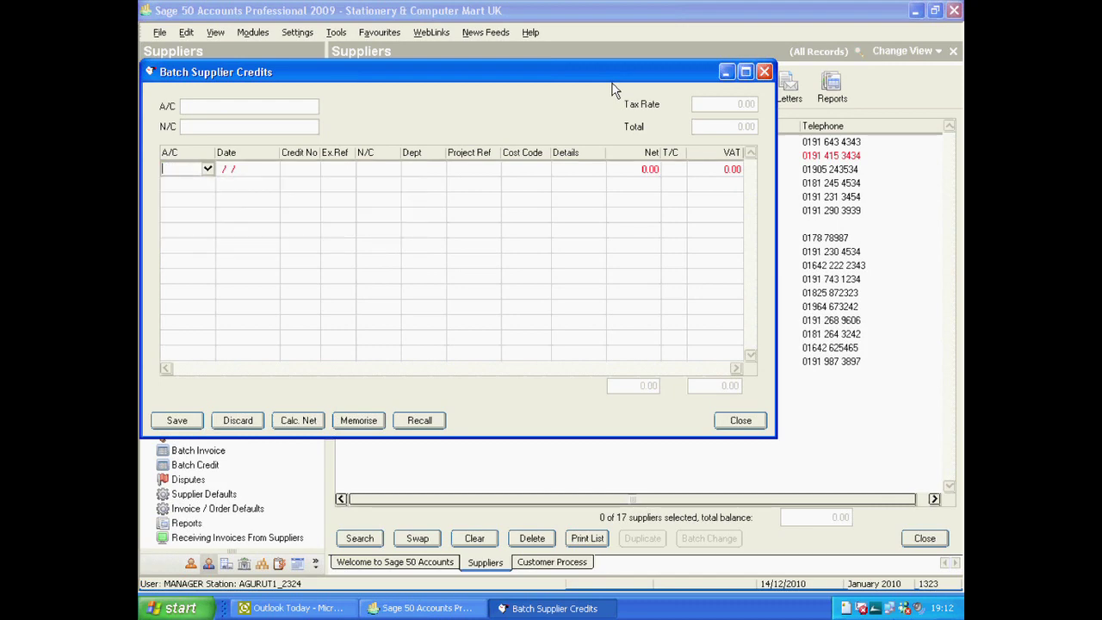
Choose SAGE TRAINING VIDEOS from the supplier list as the account for the first credit line
left_click(207, 170)
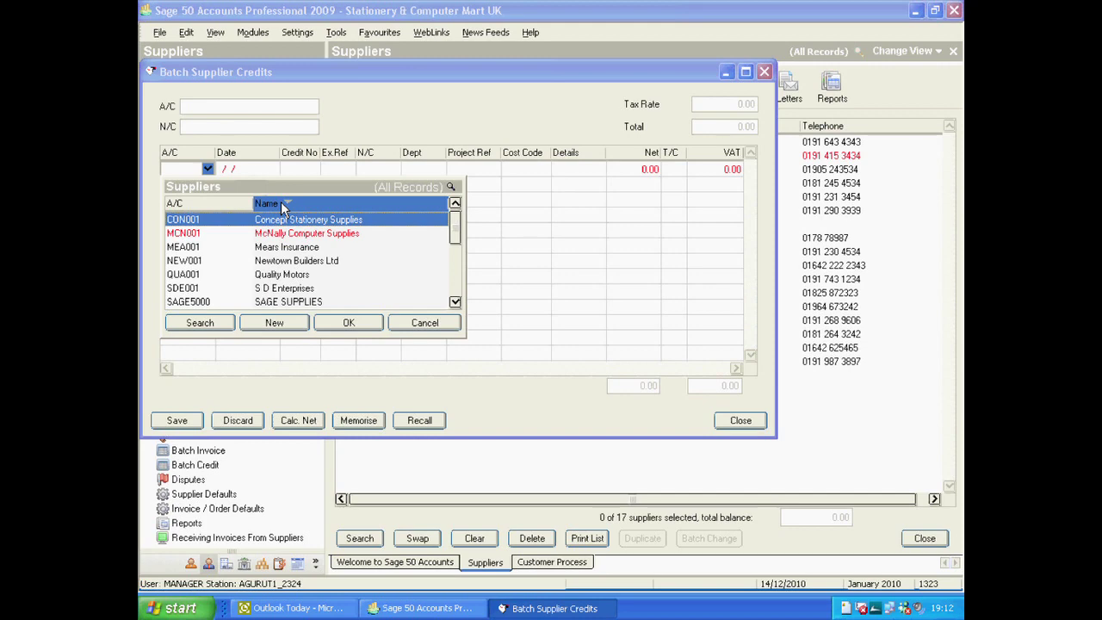
type("sage t")
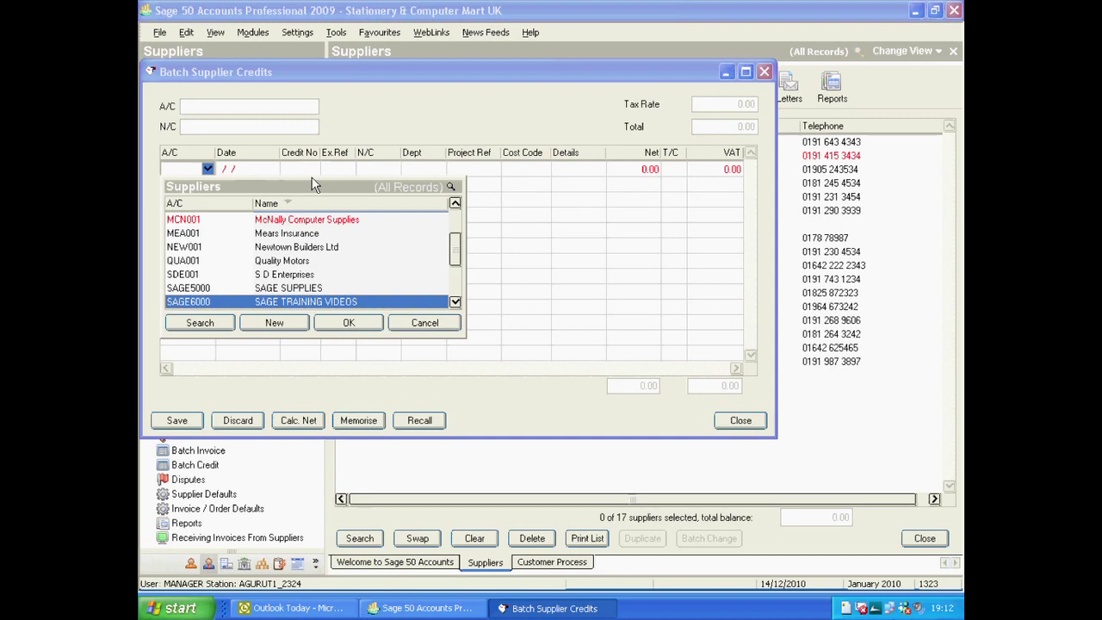
key("Return")
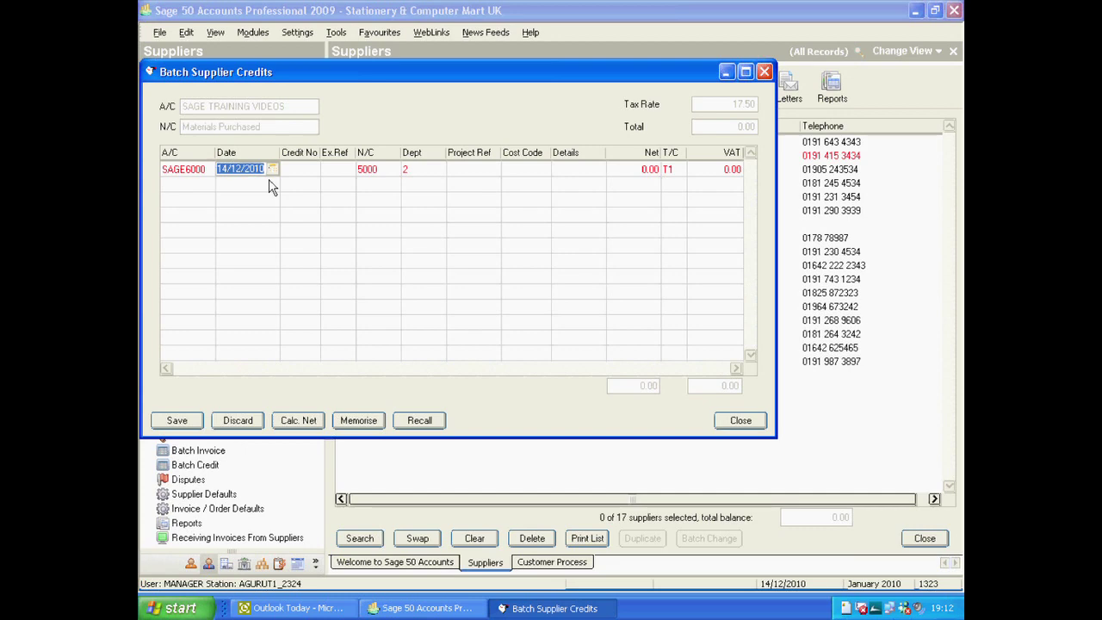
Keep the default date on the first line and enter credit number 123 with extra reference 8988
key("Tab")
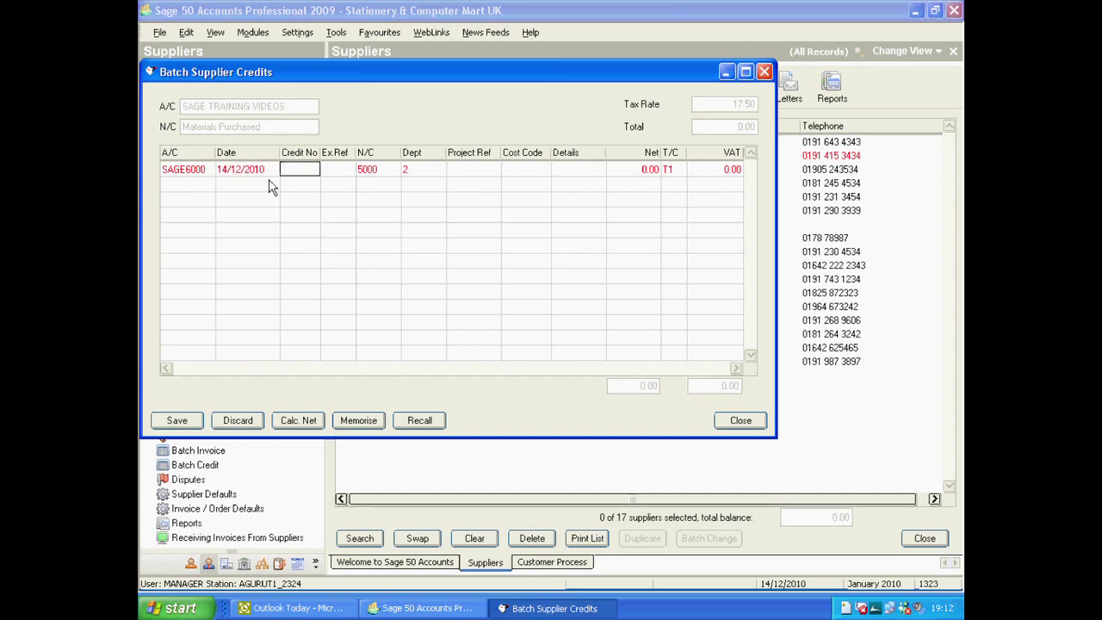
type("123")
key("Tab")
type("8988")
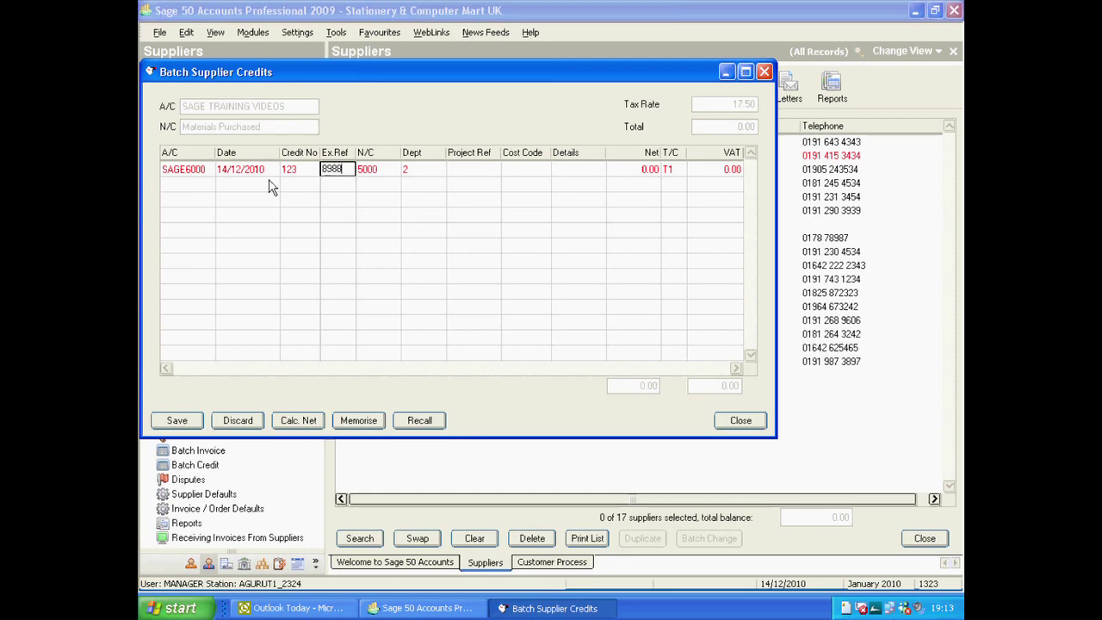
Assign nominal code 5100 Carriage to the first credit line
key("Tab")
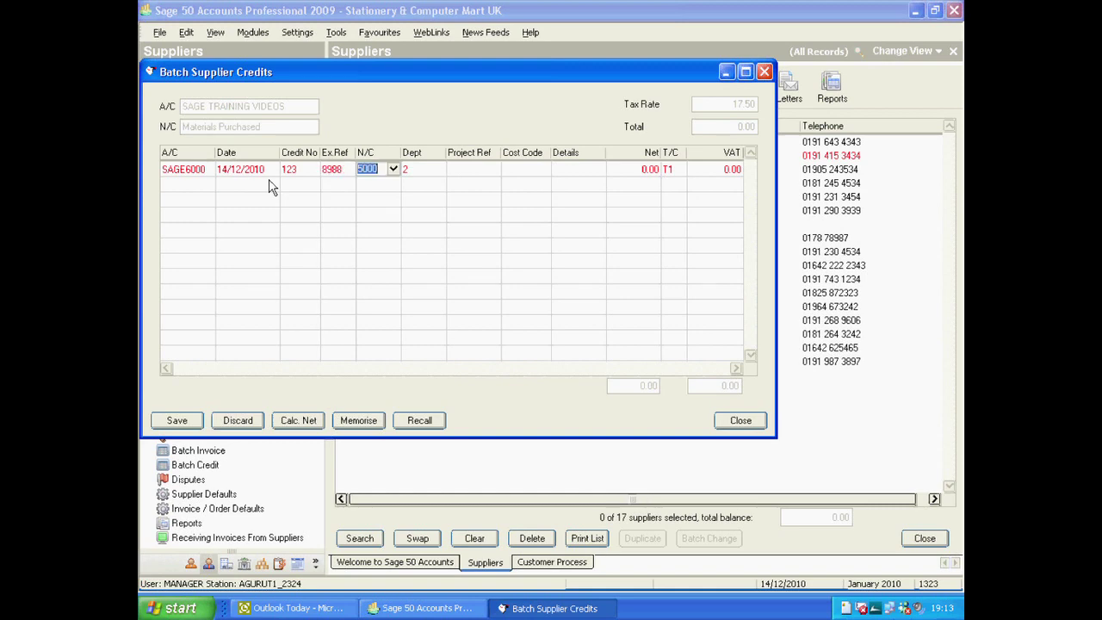
left_click(393, 172)
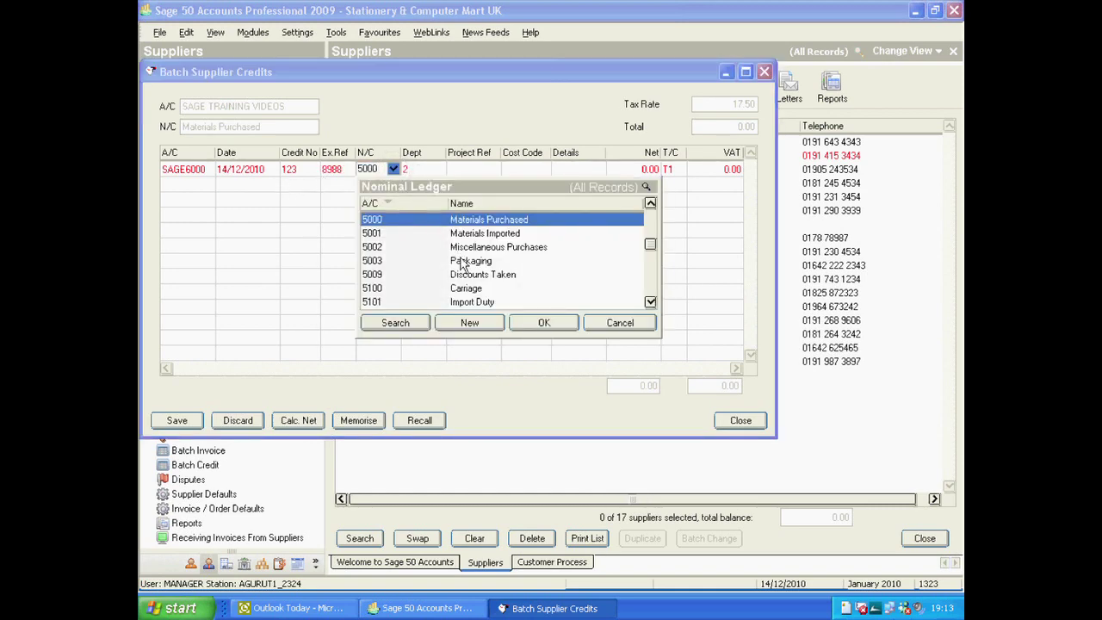
left_click(470, 289)
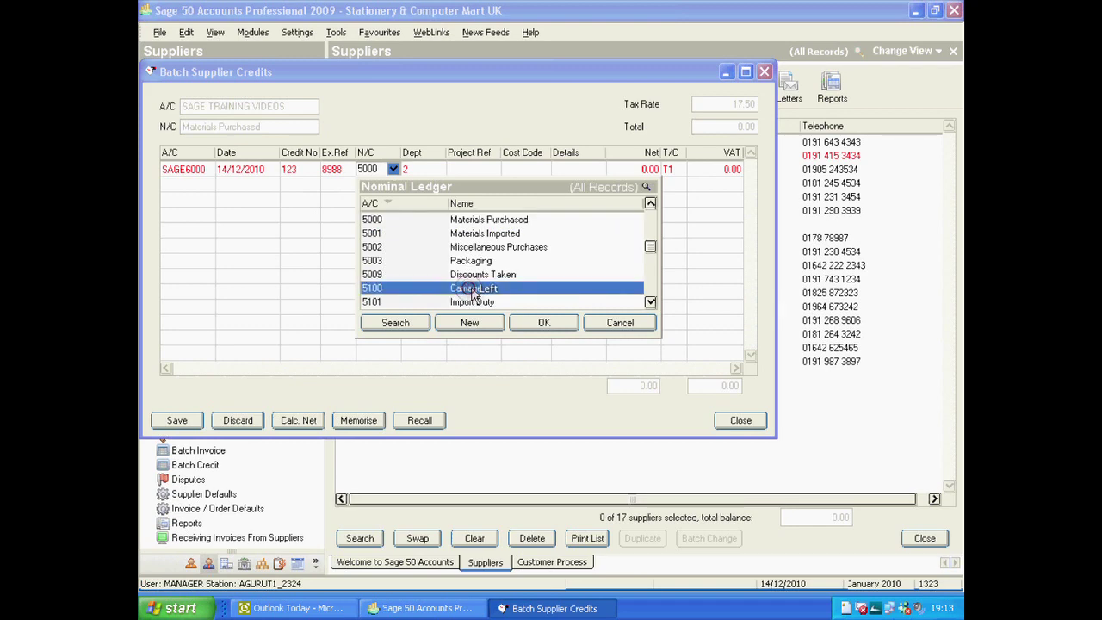
left_click(547, 323)
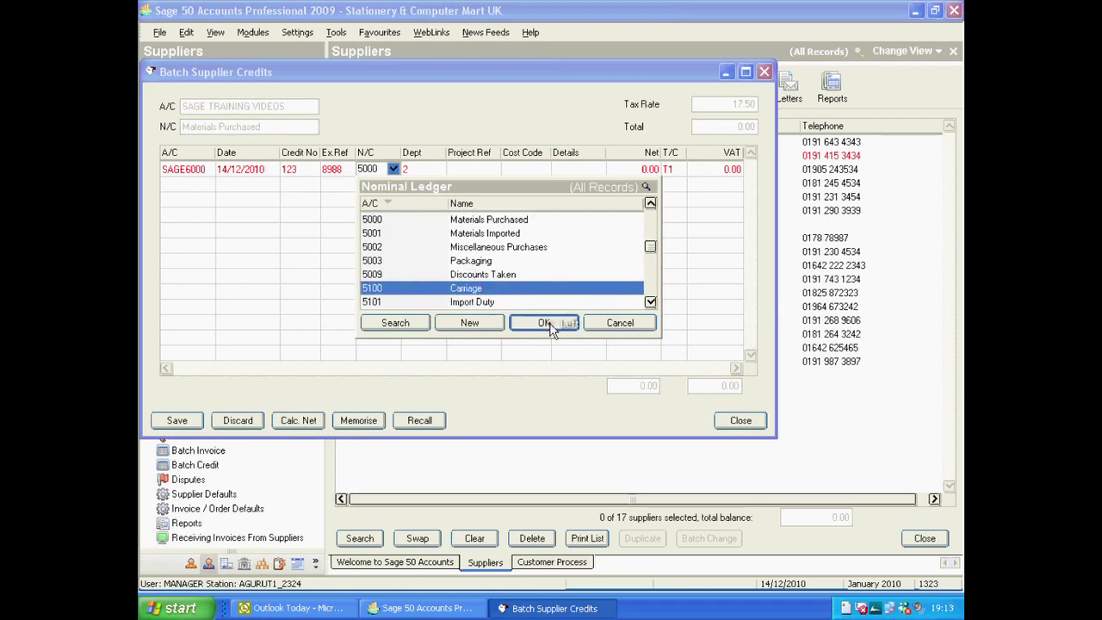
Enter "overcharged for carriage" as the details of the first credit line
left_click(576, 171)
type("o")
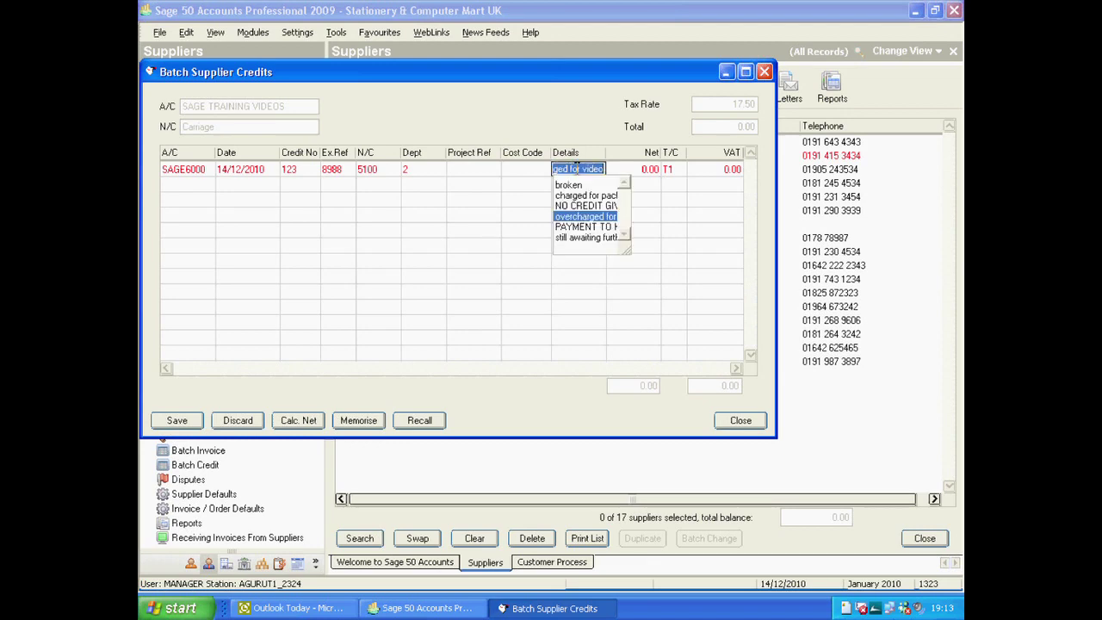
type("vercharged")
type("for")
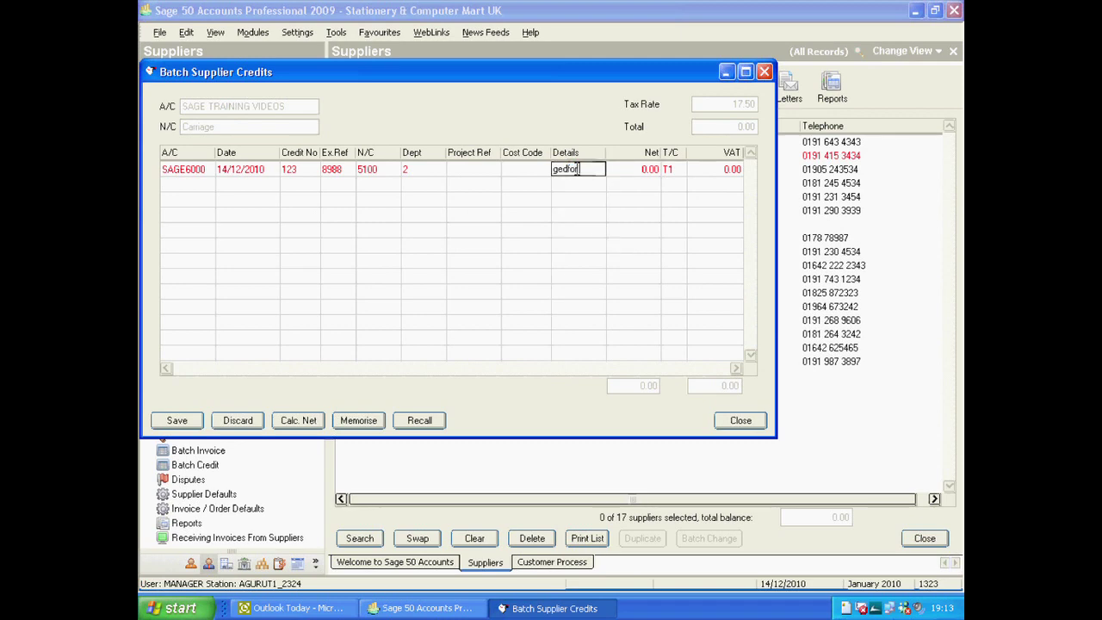
key("BackSpace")
key("BackSpace")
key("BackSpace")
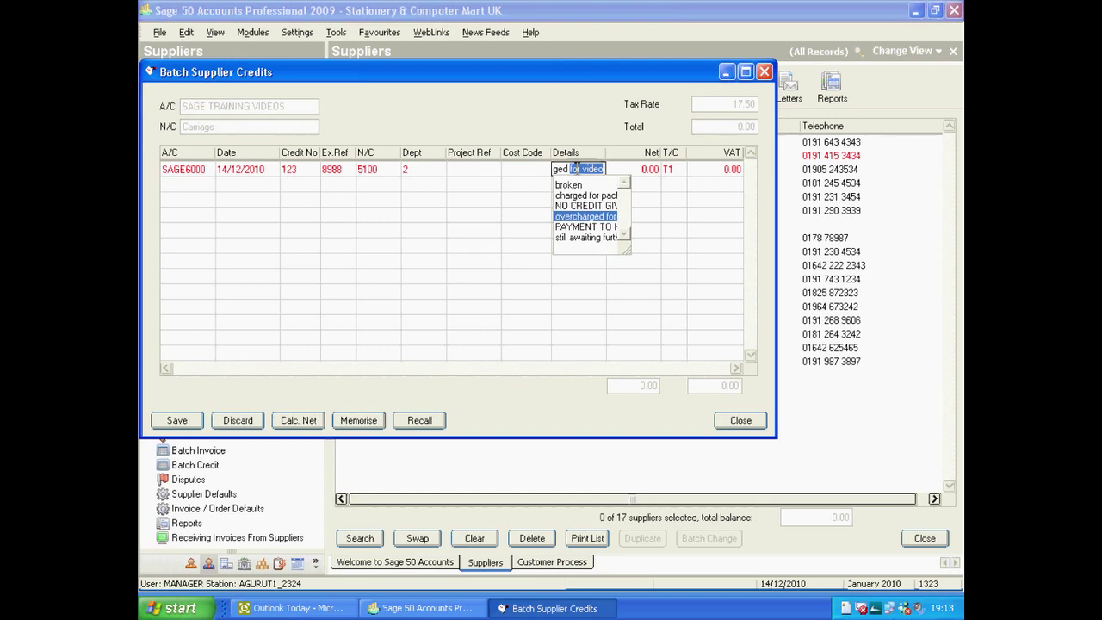
type("for c")
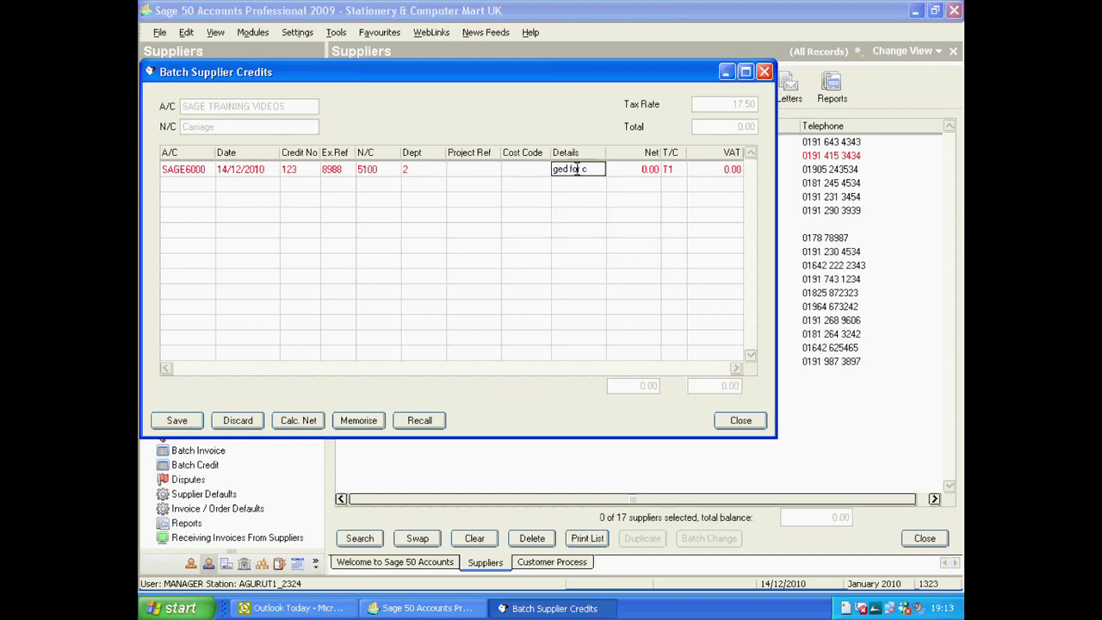
type("arriage")
key("Tab")
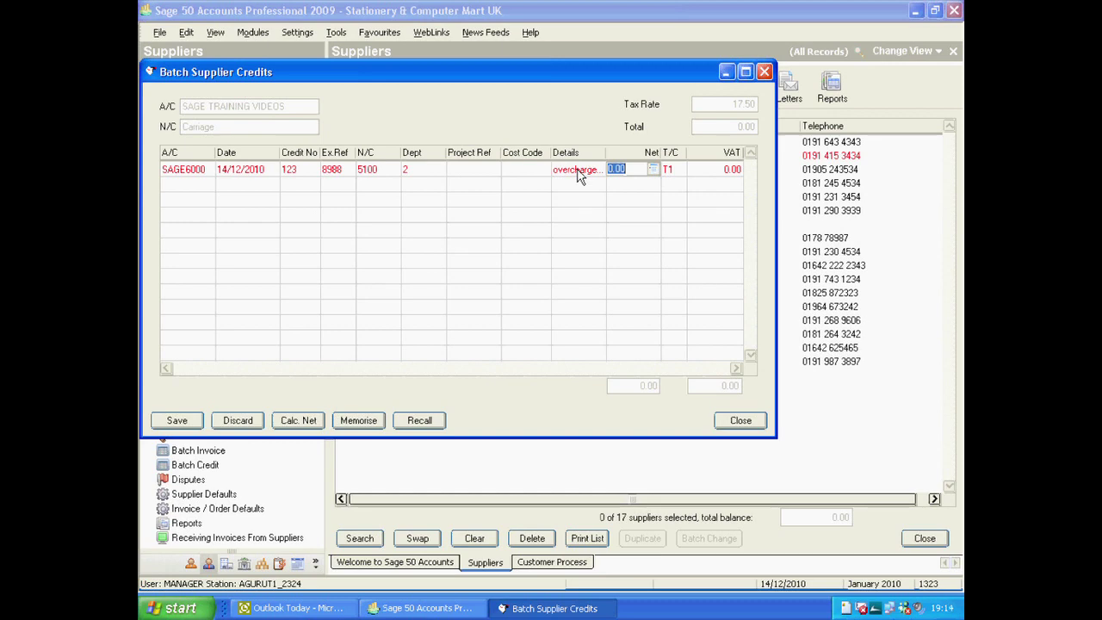
Set the first line's net amount to 0.25 and its tax code to T0
type(".25")
key("Tab")
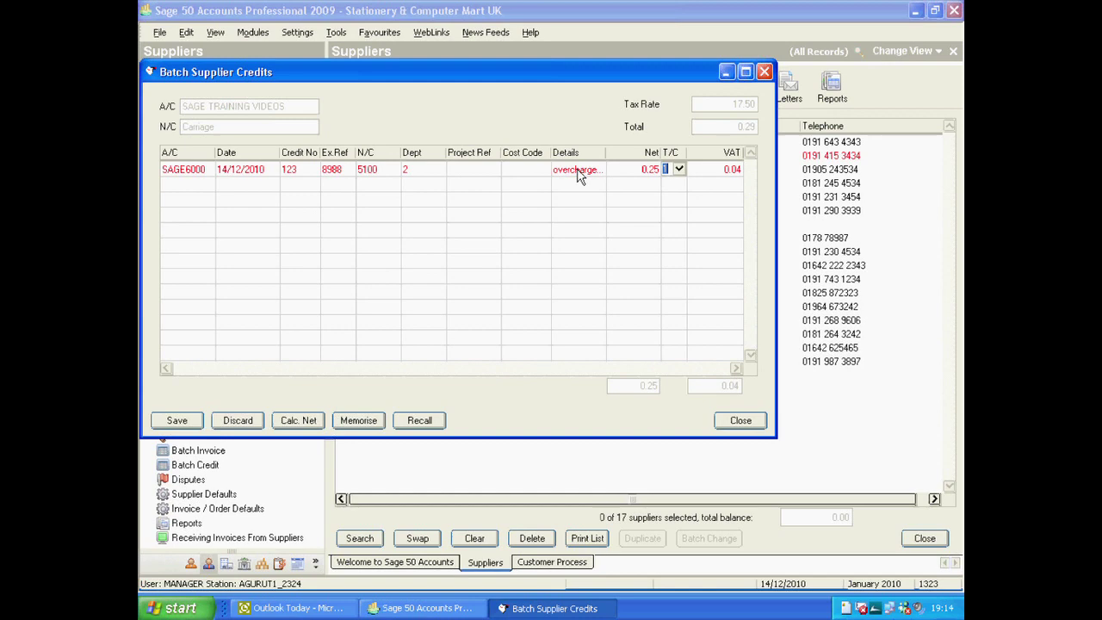
key("Tab")
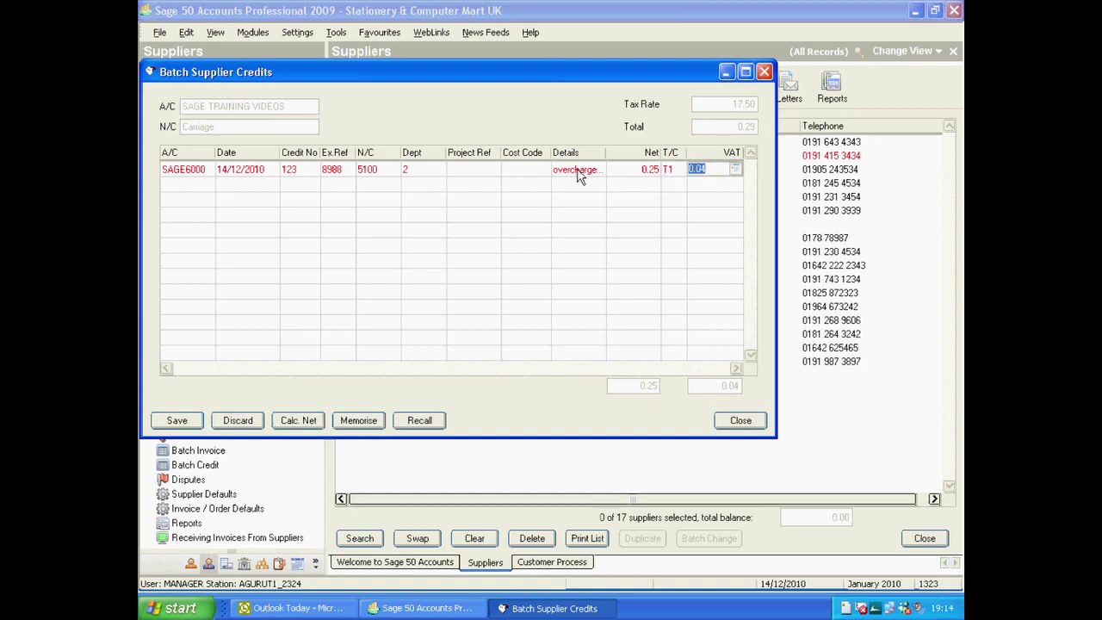
left_click(667, 170)
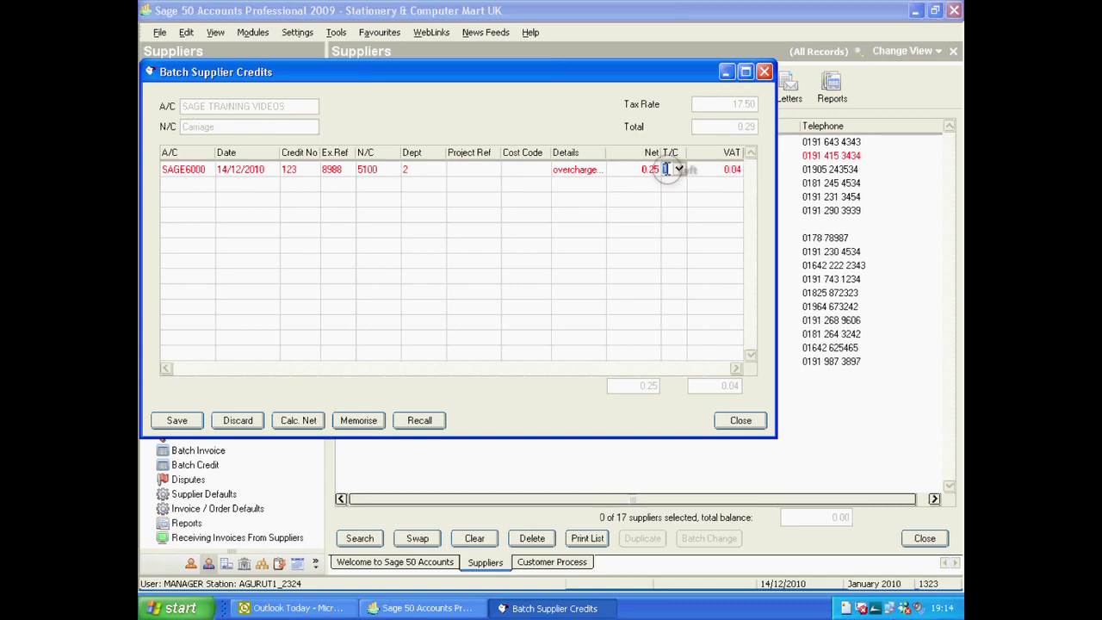
type("0")
key("Tab")
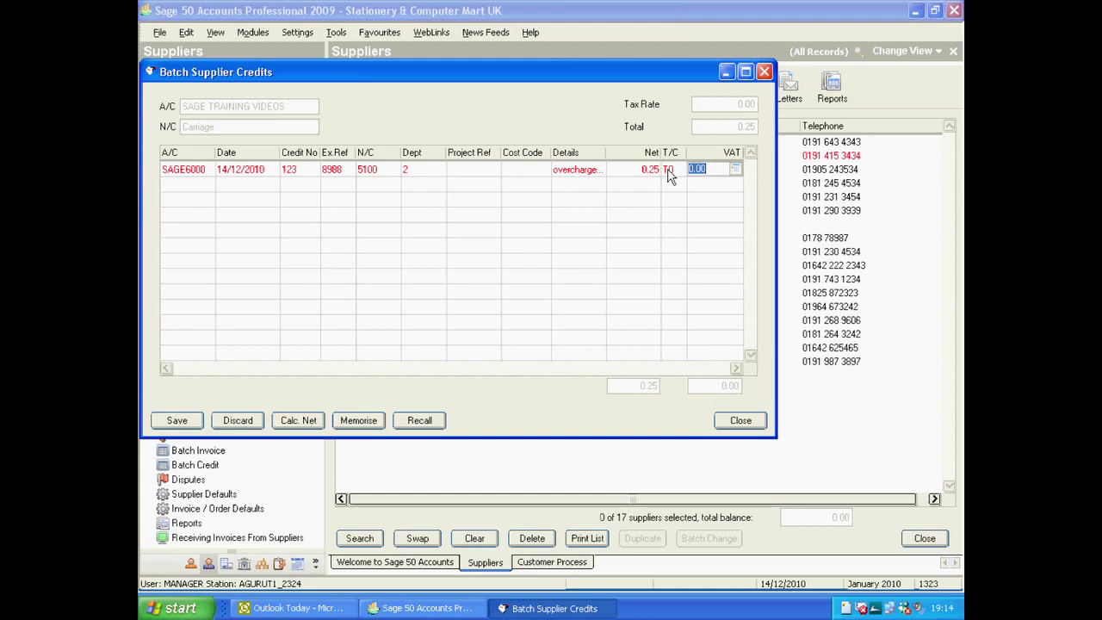
Set the first line's department to 0, Default
left_click(413, 169)
type("0")
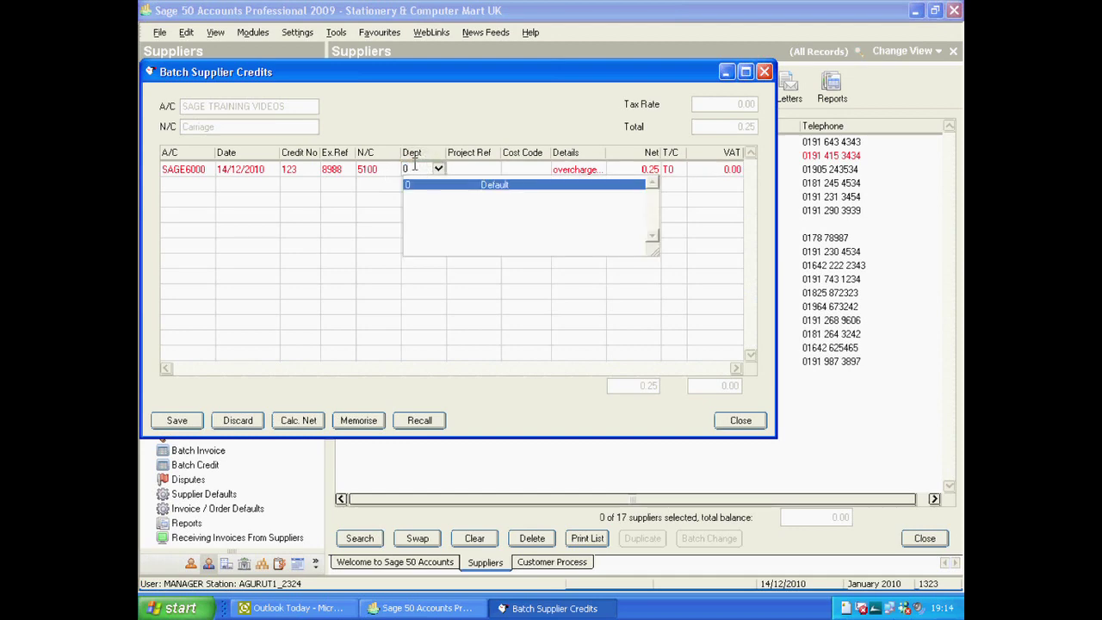
key("Tab")
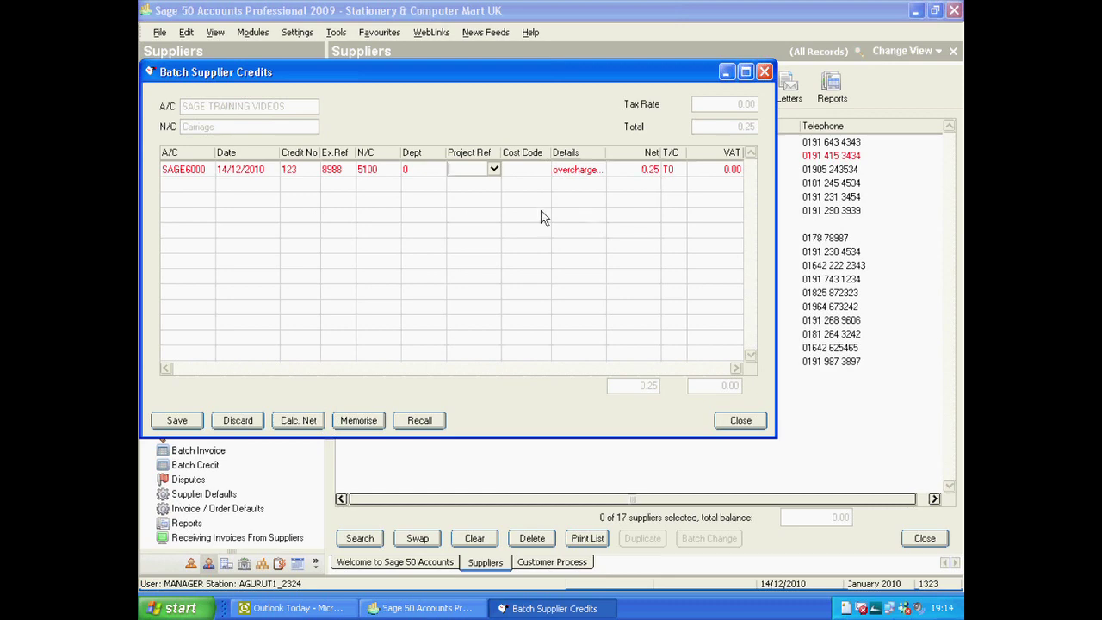
Add a second credit line for Mears Insurance with credit number 7678, leaving the extra reference, project reference and cost code blank
left_click(204, 186)
left_click(208, 186)
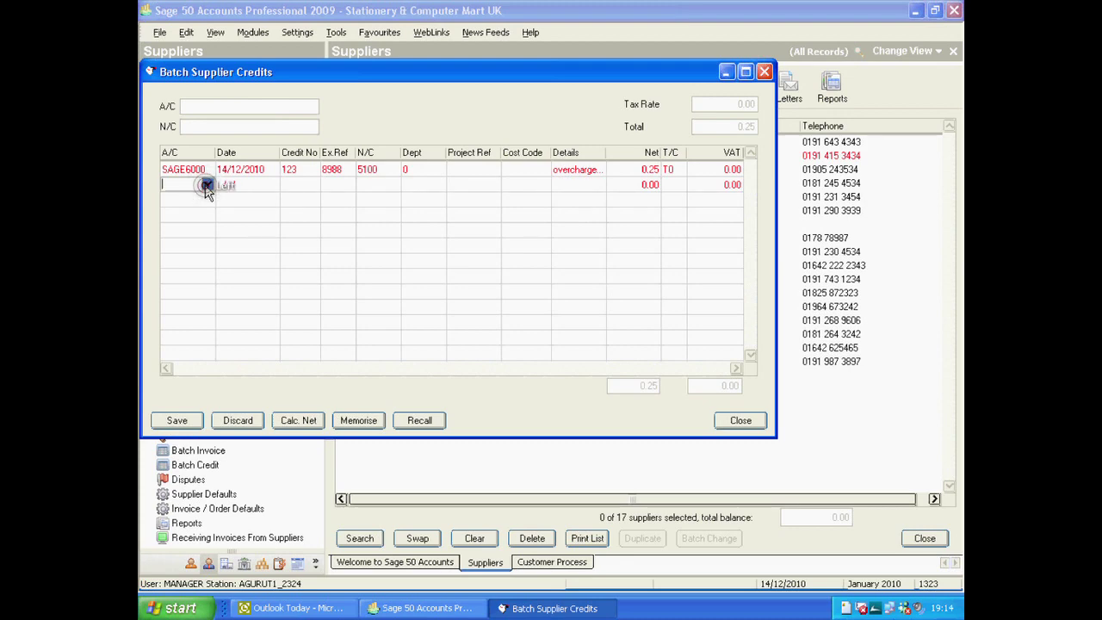
left_click(284, 263)
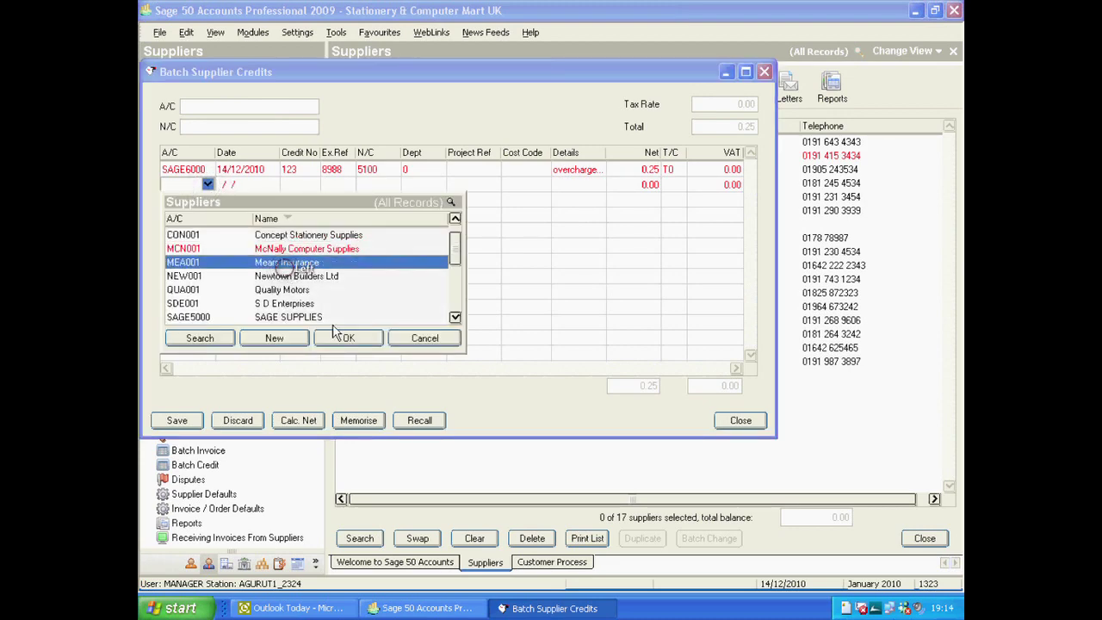
left_click(345, 335)
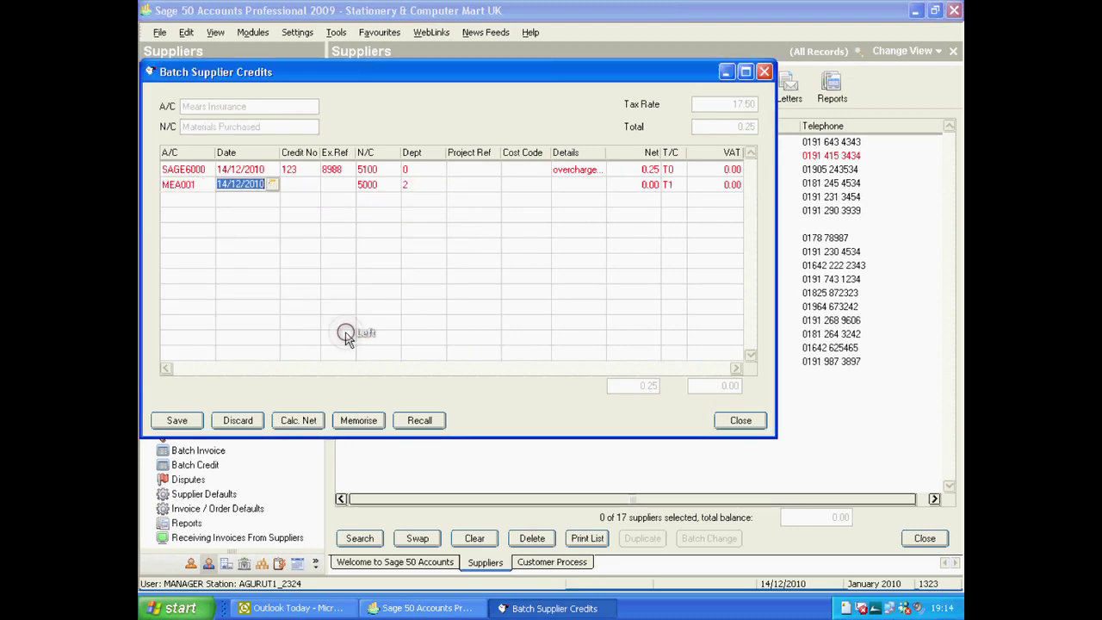
left_click(305, 184)
type("7678")
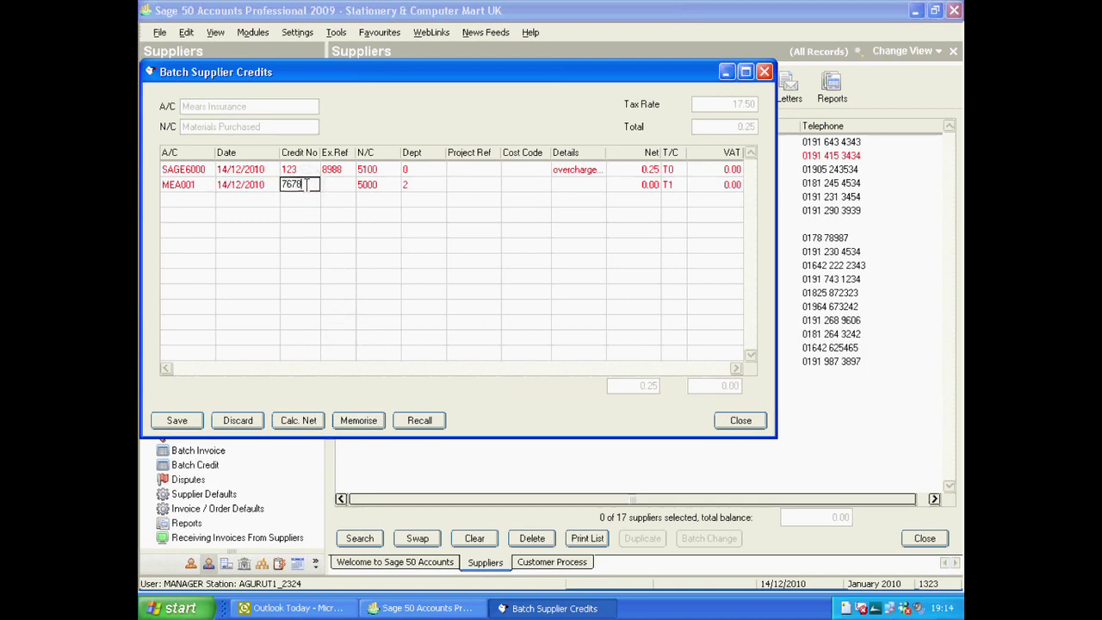
left_click(337, 184)
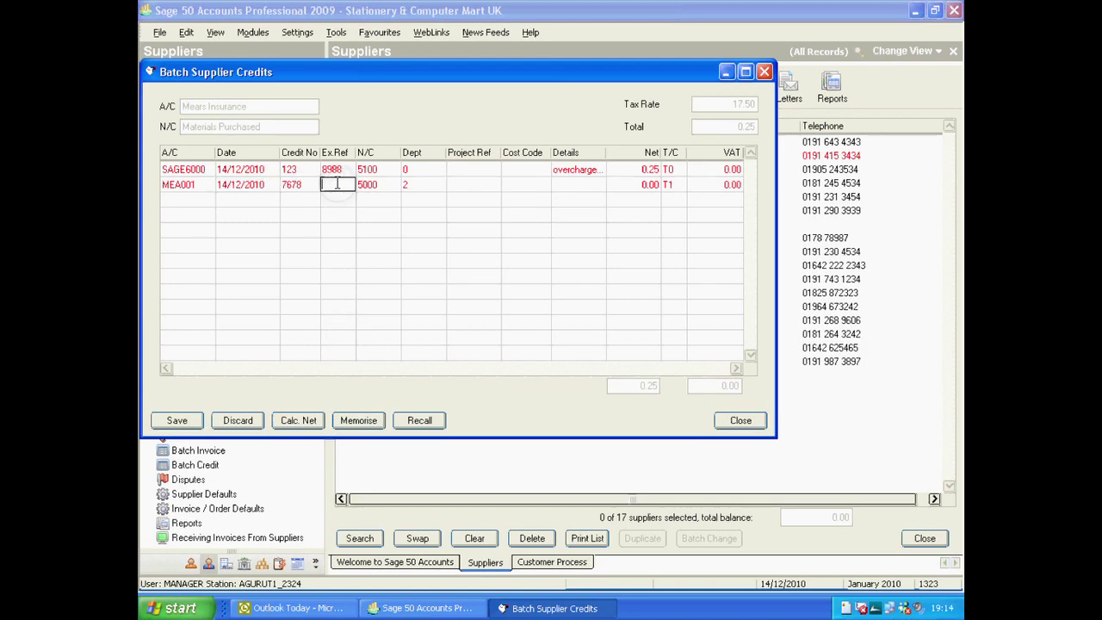
key("Tab")
key("Tab")
key("Tab")
key("Tab")
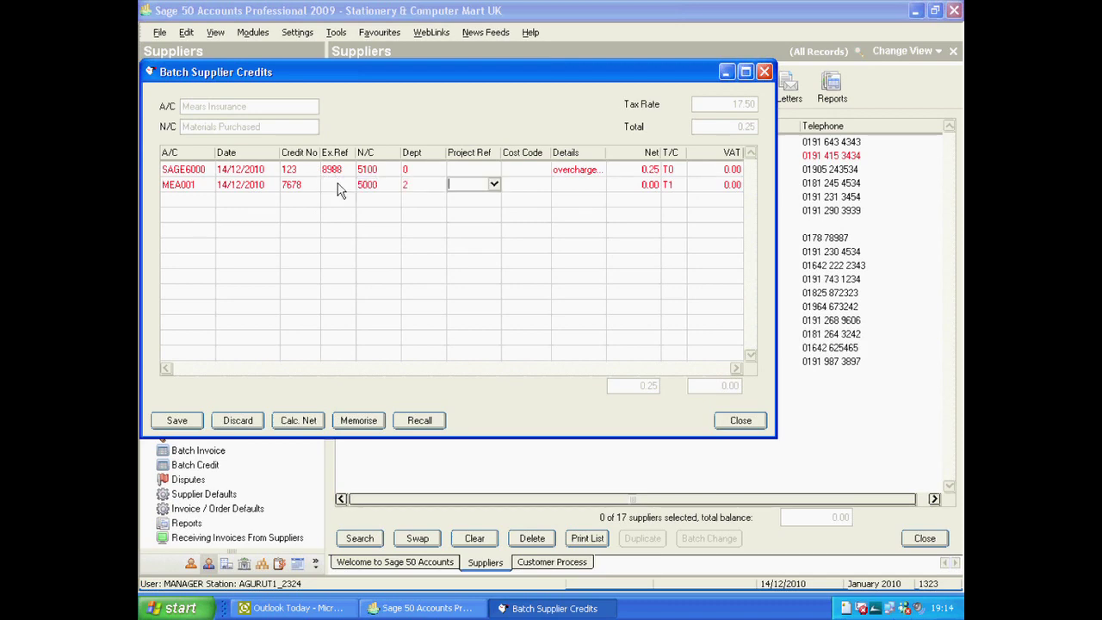
key("Tab")
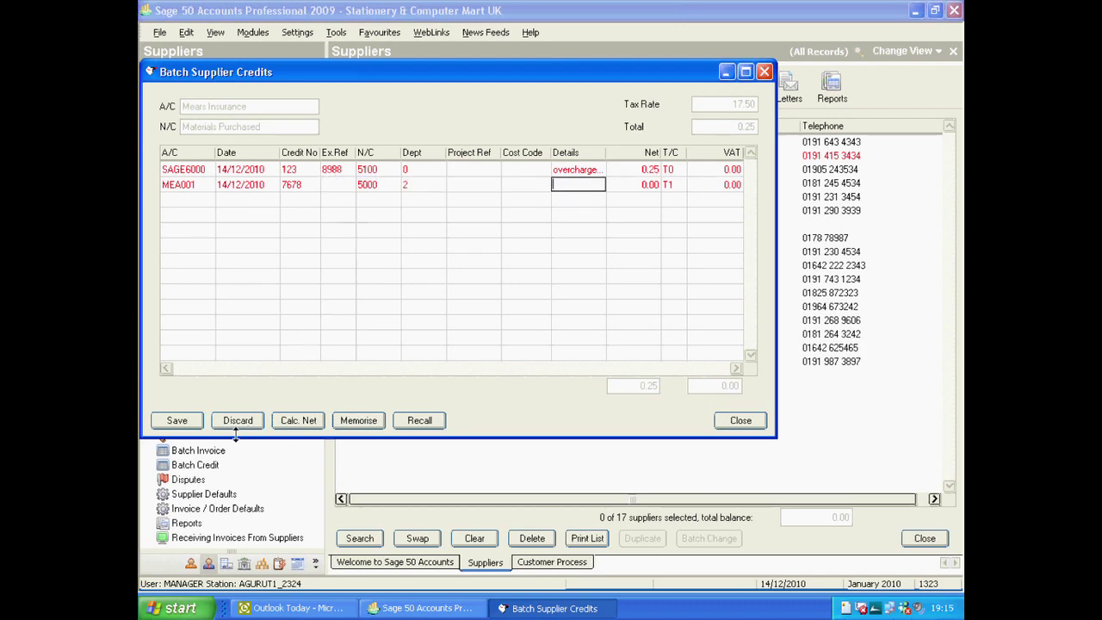
Try to save the batch without a net amount on the Mears Insurance line
left_click(176, 421)
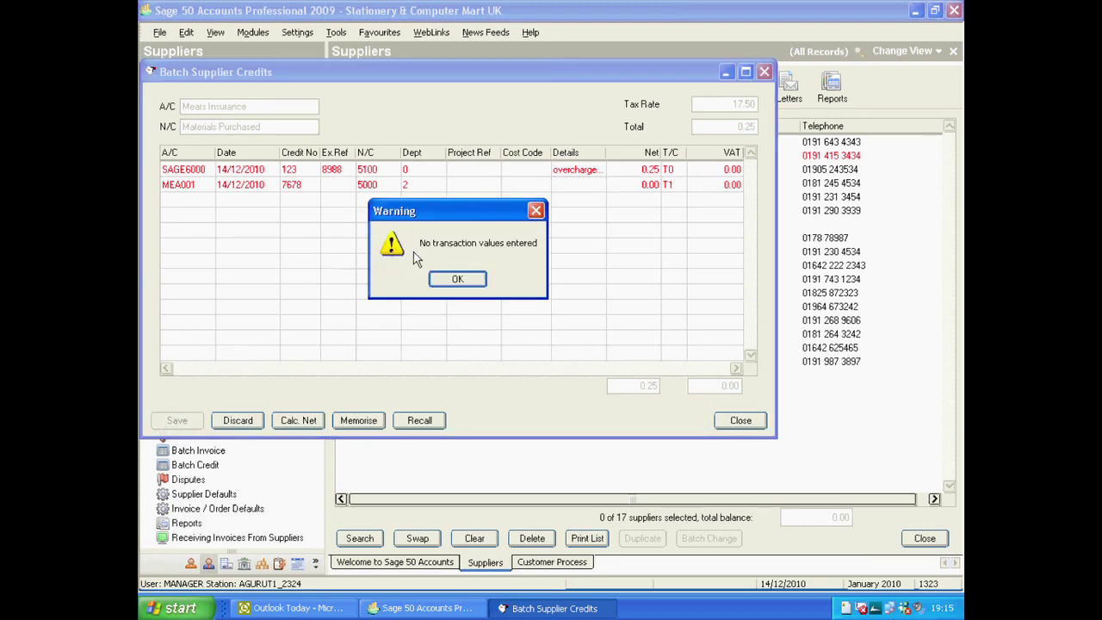
left_click(422, 215)
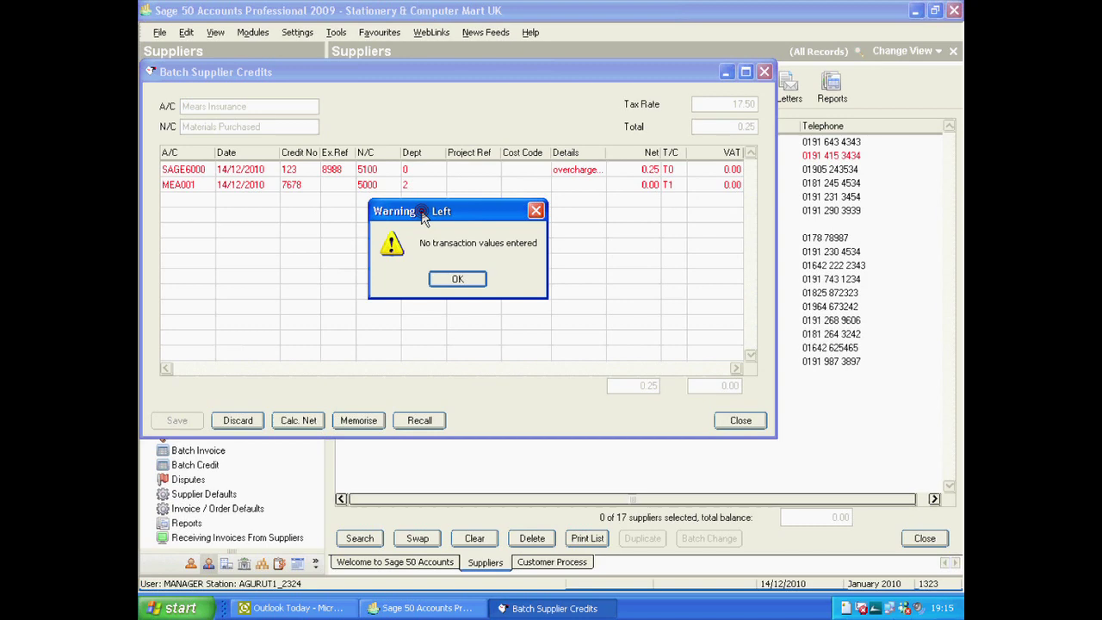
left_click(465, 276)
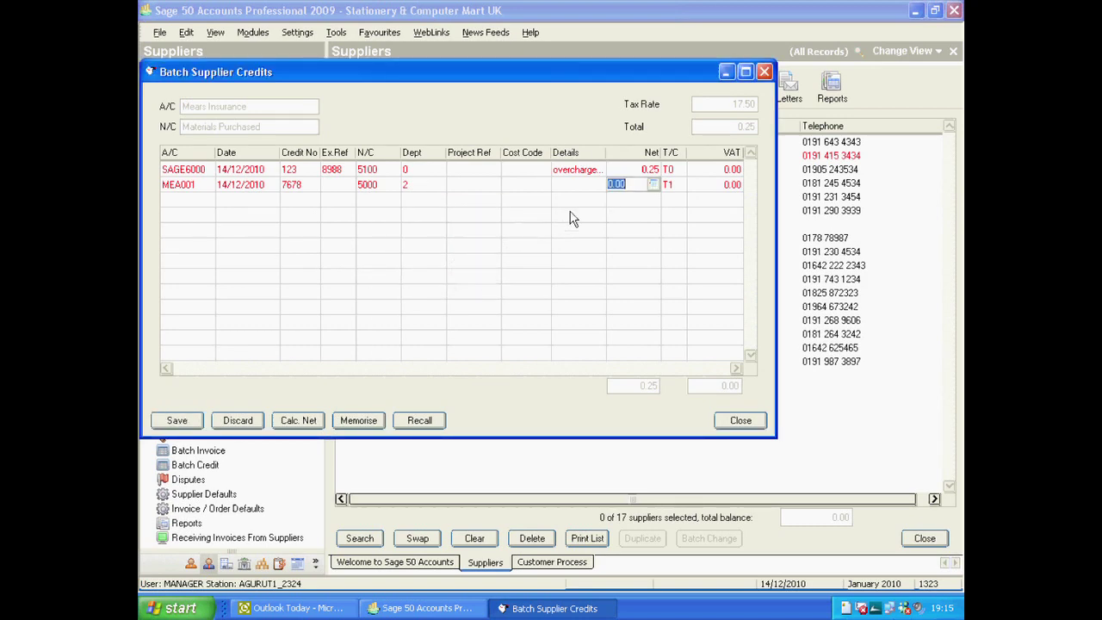
Set the Mears Insurance line's net amount to 2.00 and save the batch of credits
type("2")
key("Tab")
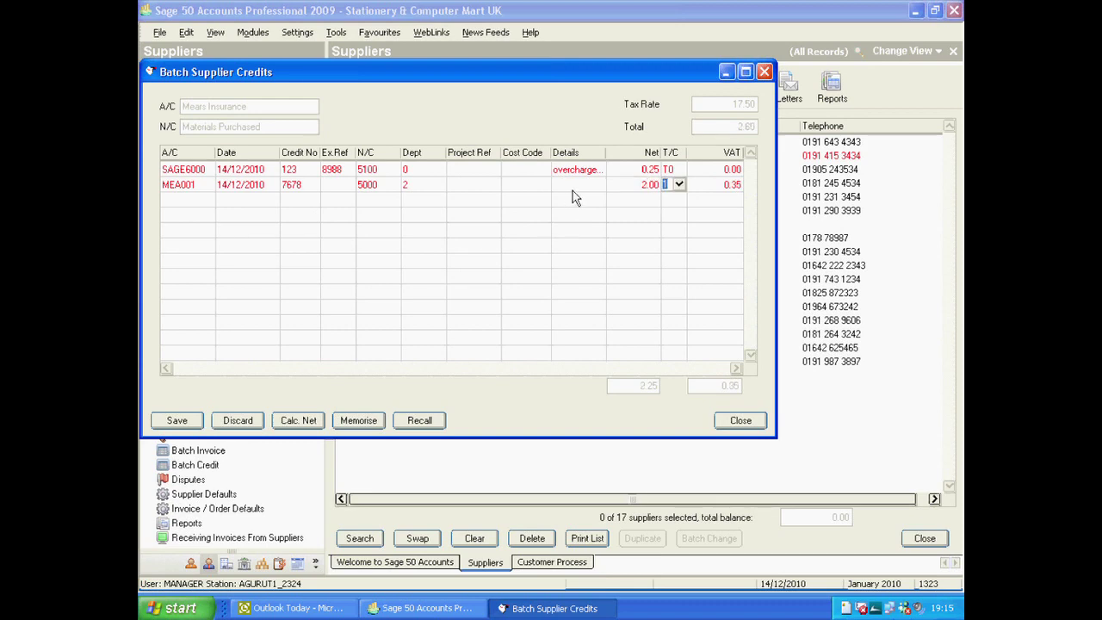
left_click(178, 421)
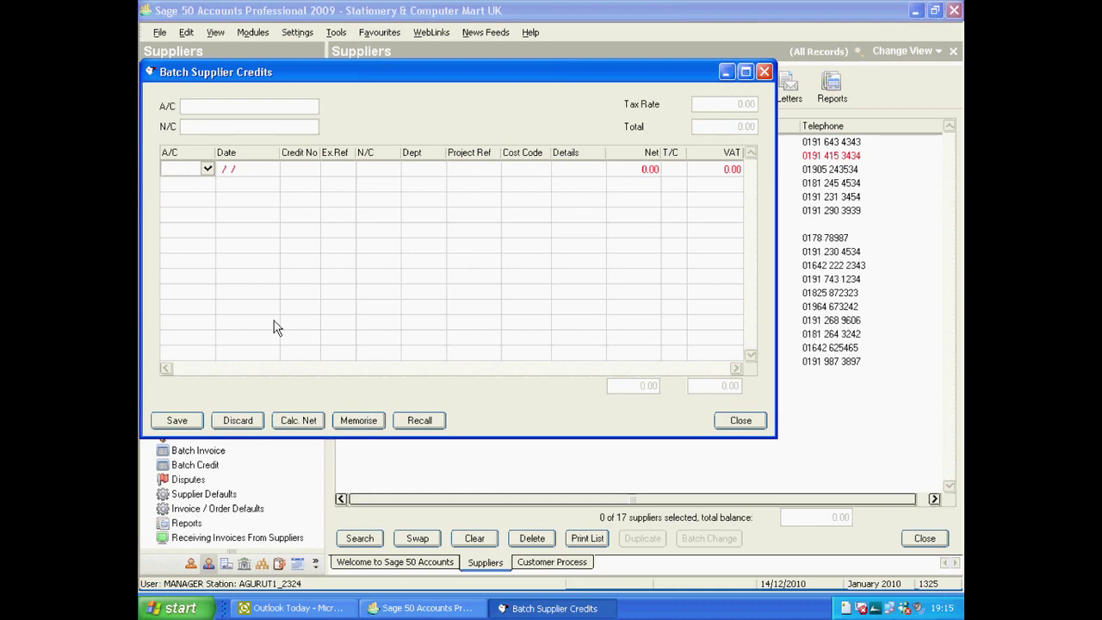
Start a credit line for Sage Supplies (SAGE5000) dated 14/12/2010, with credit number 5 and extra reference 8987
type("SAGE")
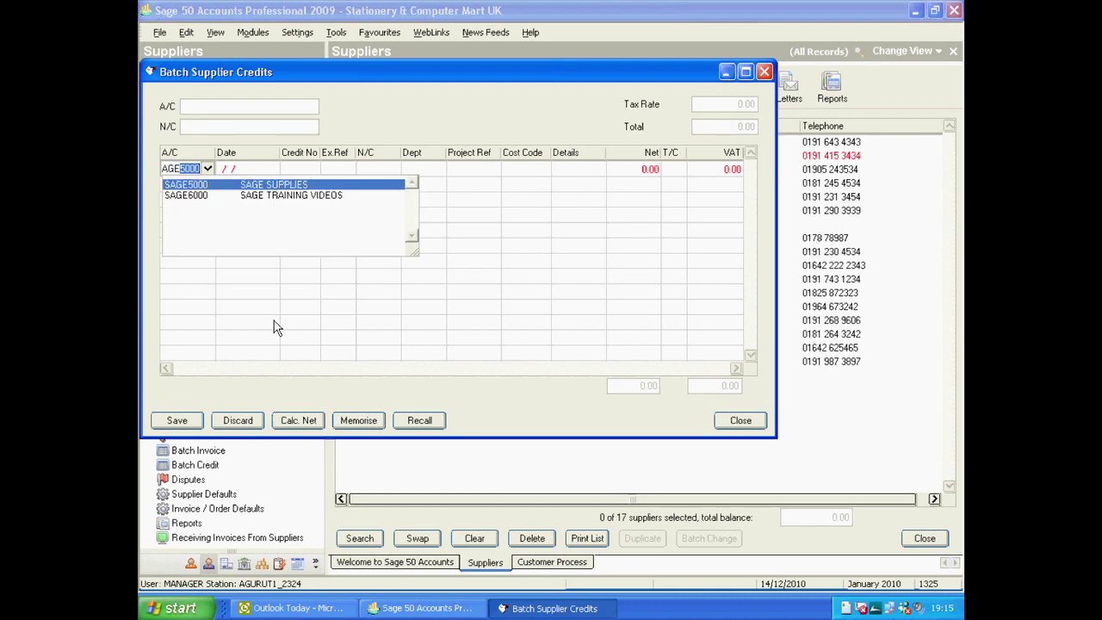
key("Tab")
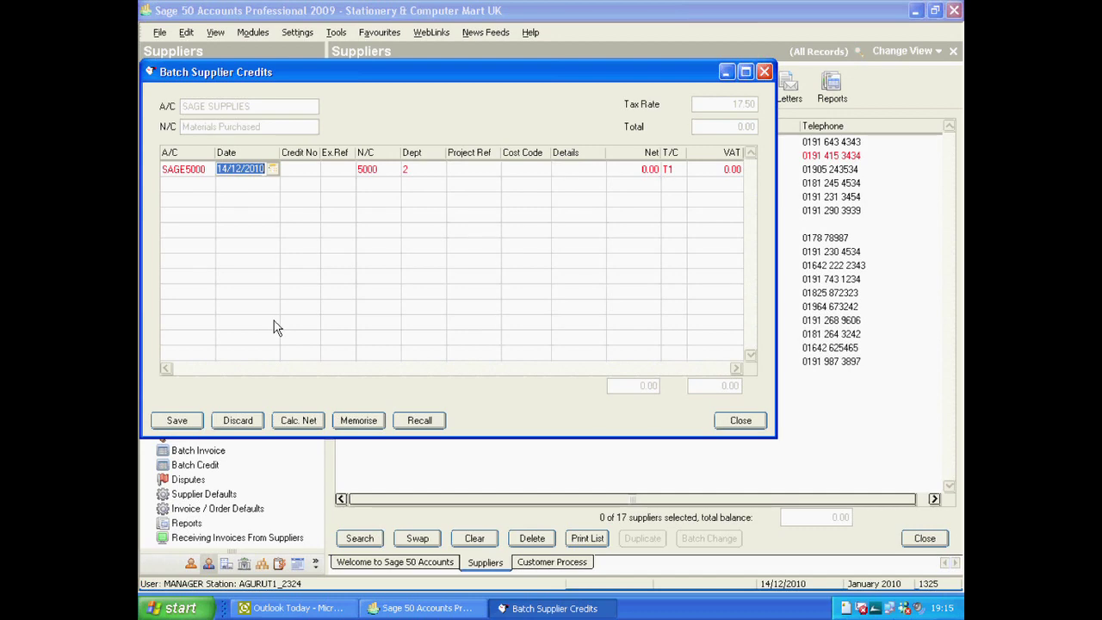
key("Tab")
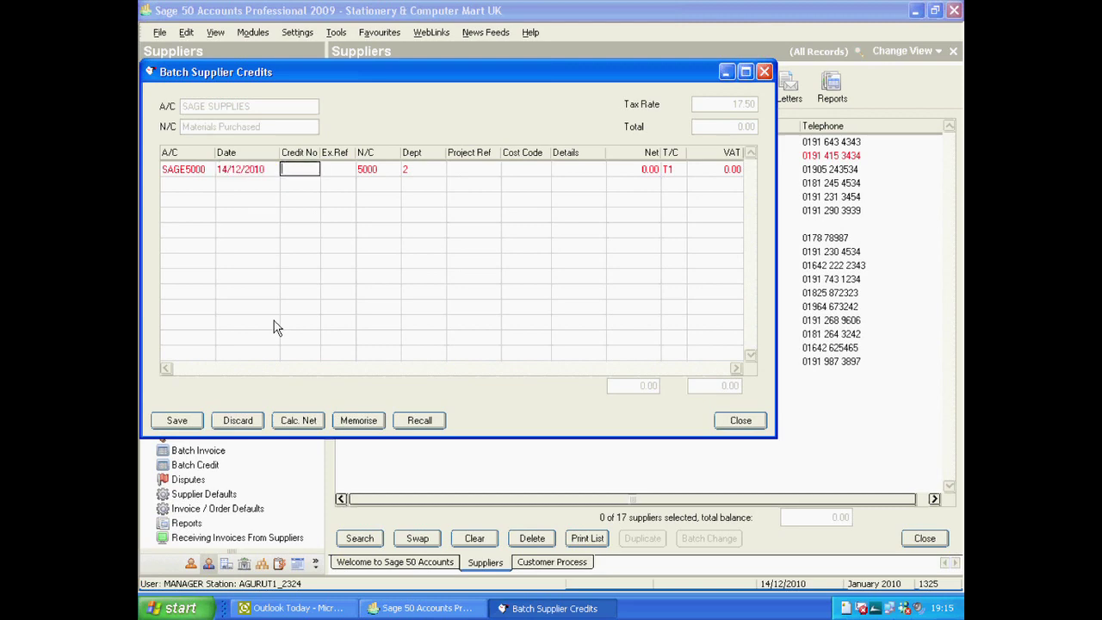
type("5")
key("Tab")
type("8987")
key("Tab")
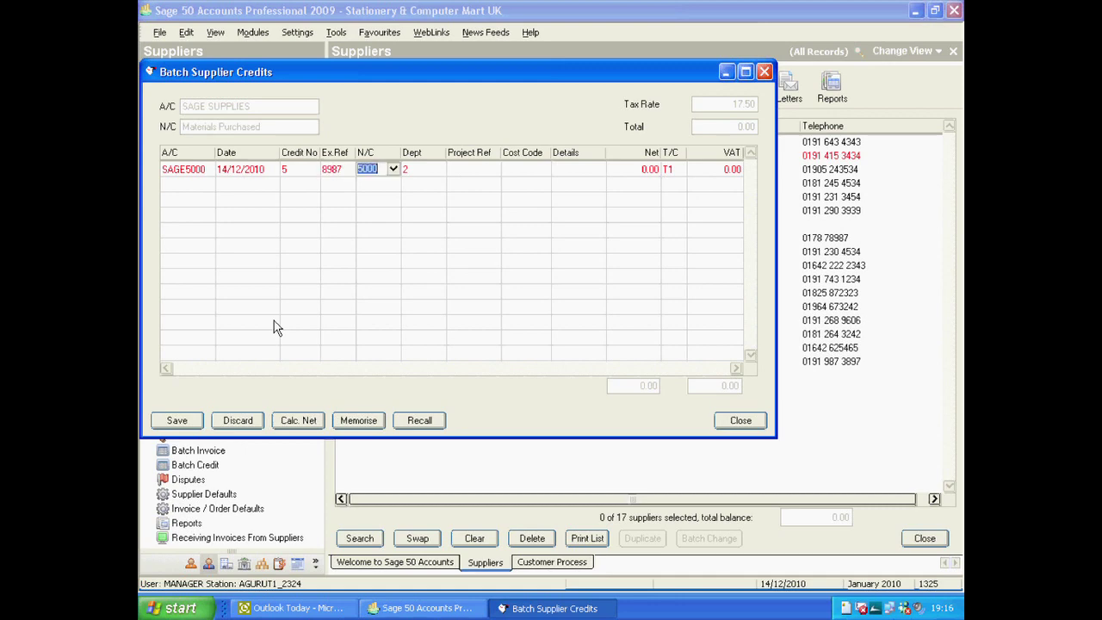
Keep nominal code 5000 on the first line, set its department to 0, and leave project reference and cost code blank
key("Tab")
type("0")
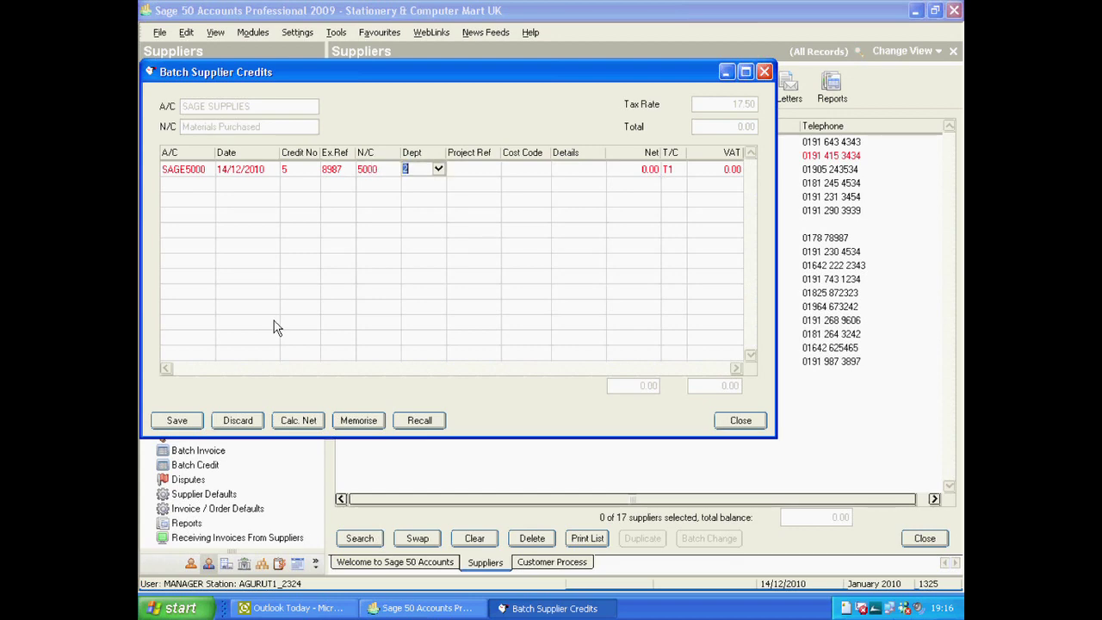
key("F4")
key("Tab")
key("Tab")
key("Tab")
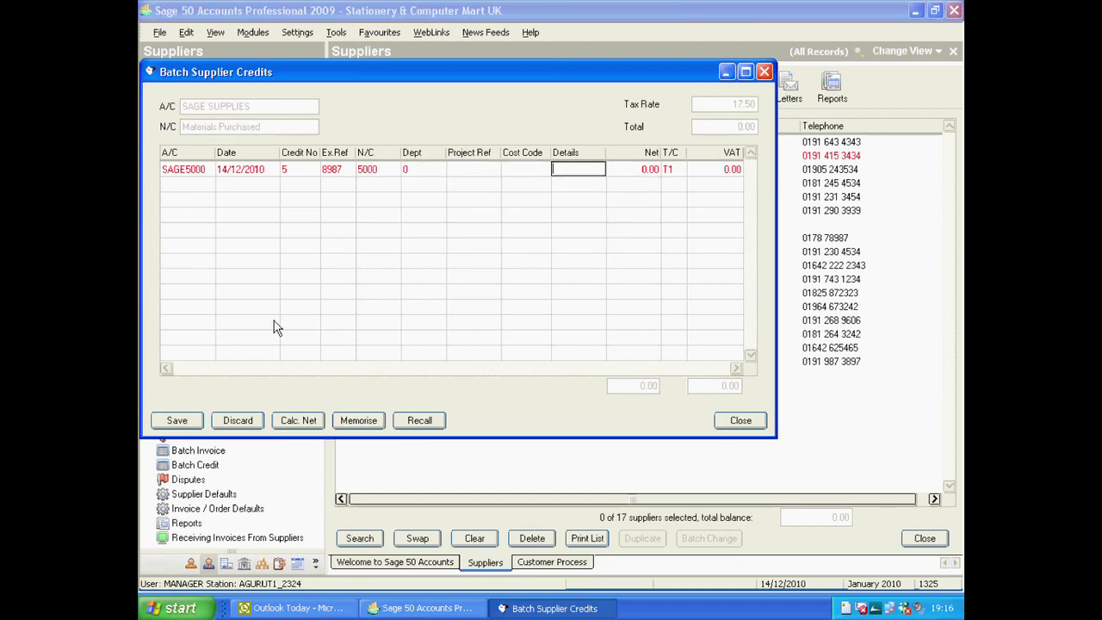
Enter the details "overcharged on visit" and a net amount of 2.00 on the first line, keeping tax code T1
type("o")
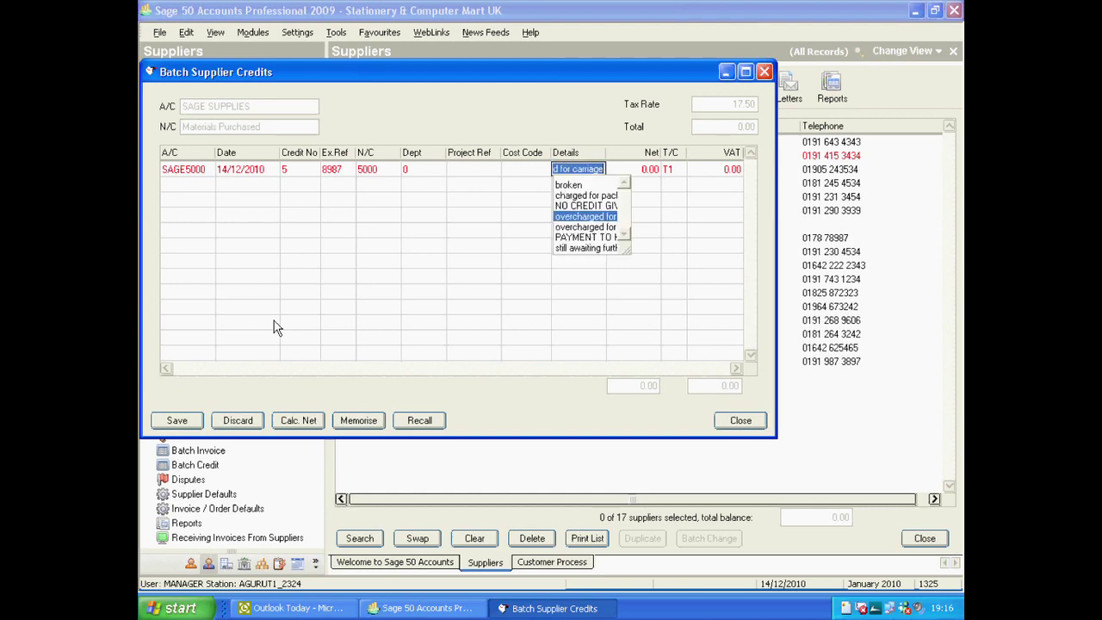
type("vercharged on vi")
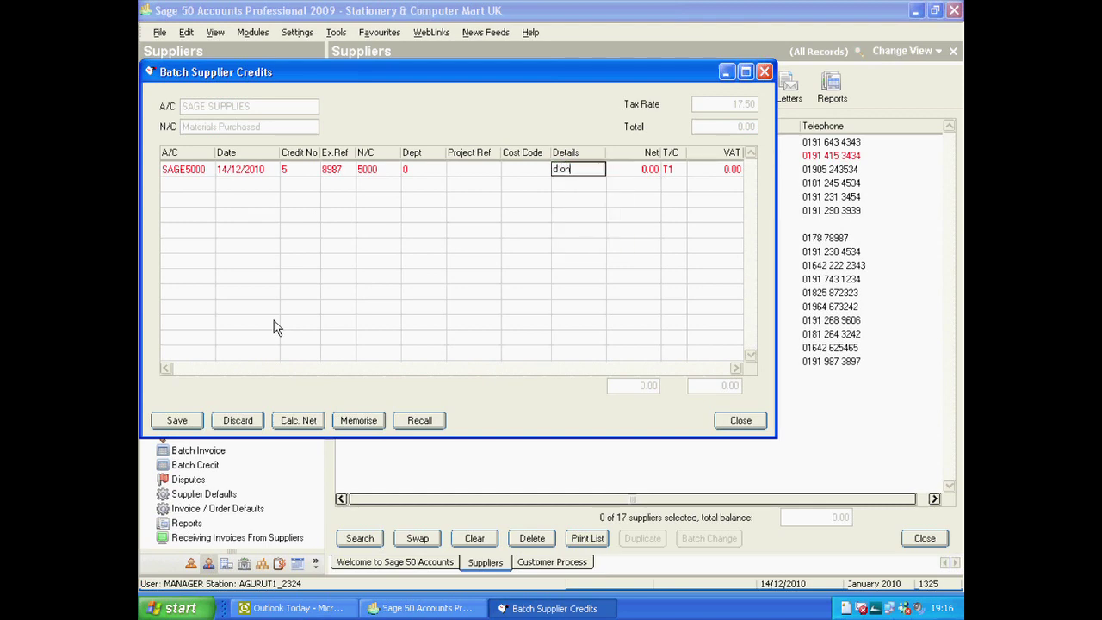
type("sit")
key("Tab")
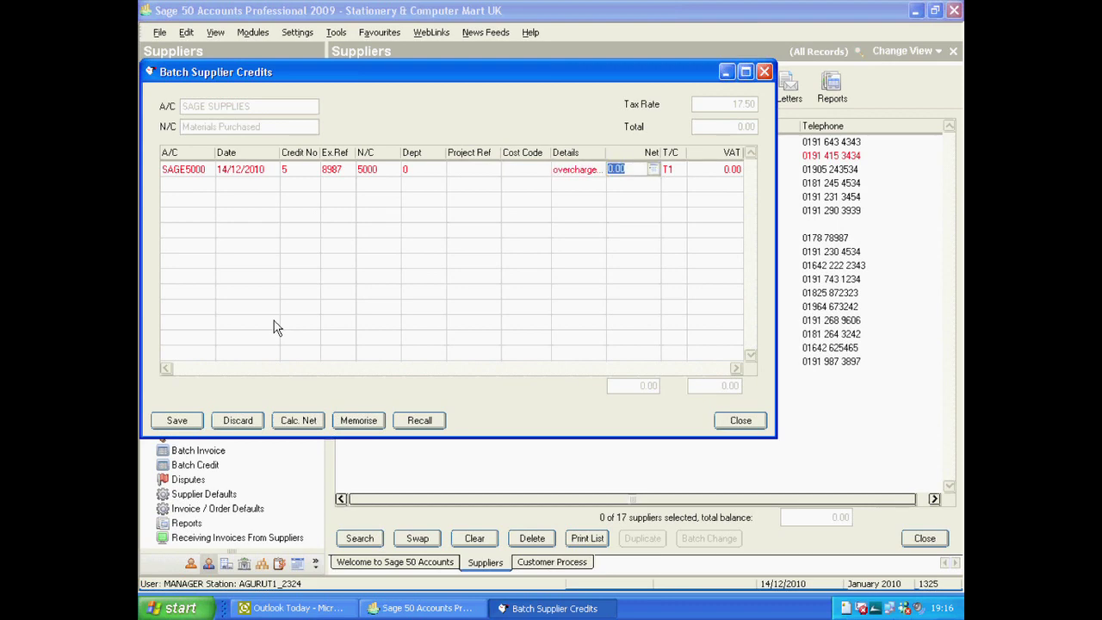
type("2")
key("Tab")
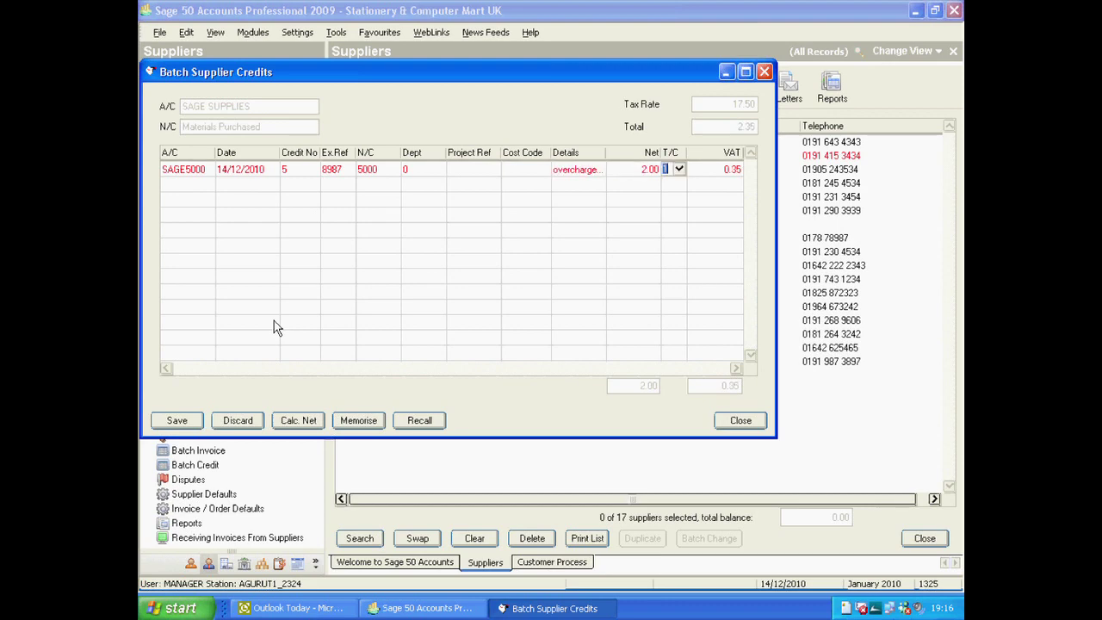
key("Tab")
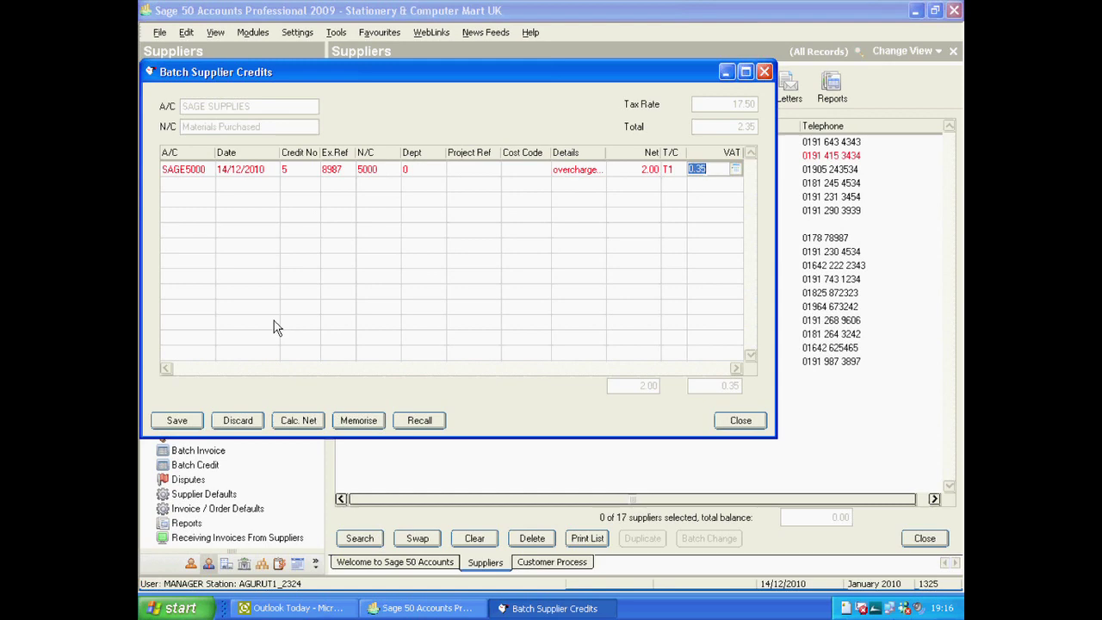
key("Tab")
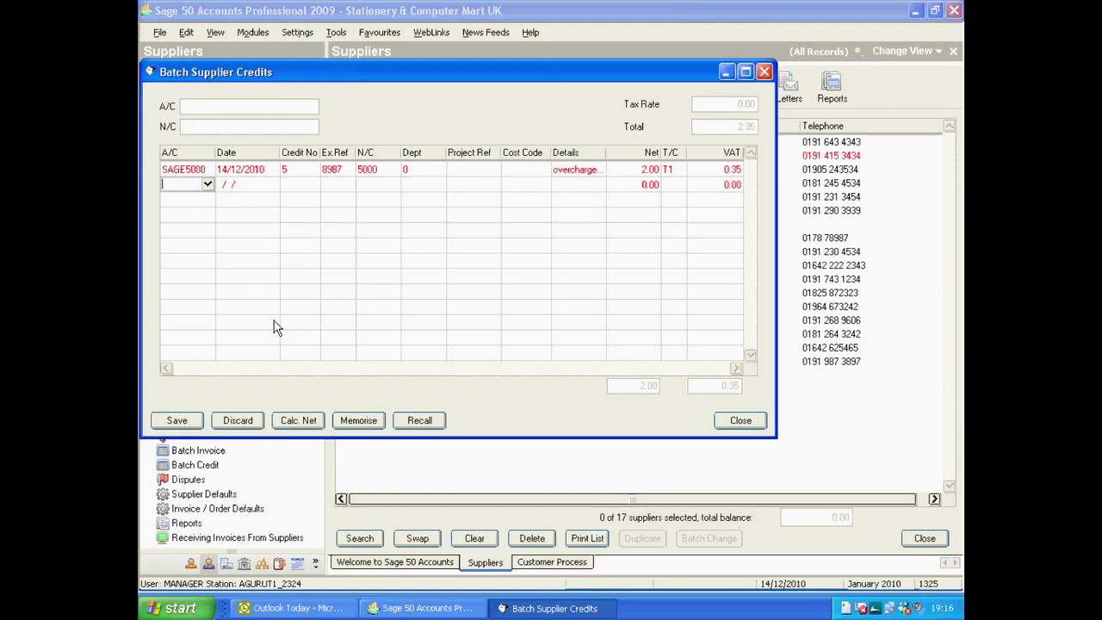
Add a second credit line for Sage Supplies (SAGE5000) dated 14/12/2010, with credit number 5 and extra reference 8987
type("sage")
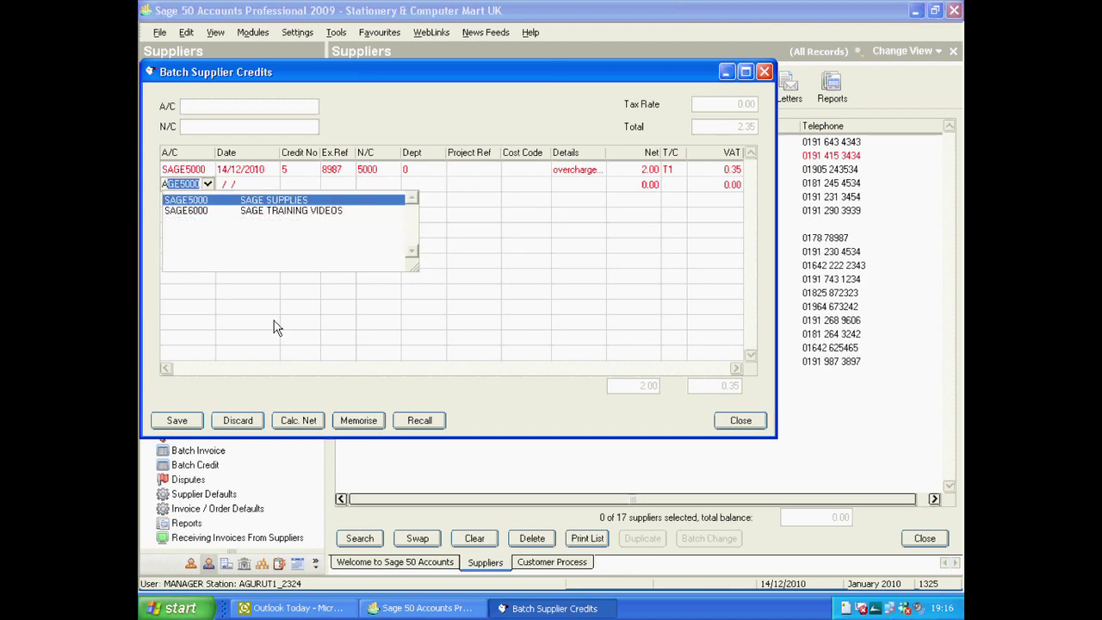
key("Tab")
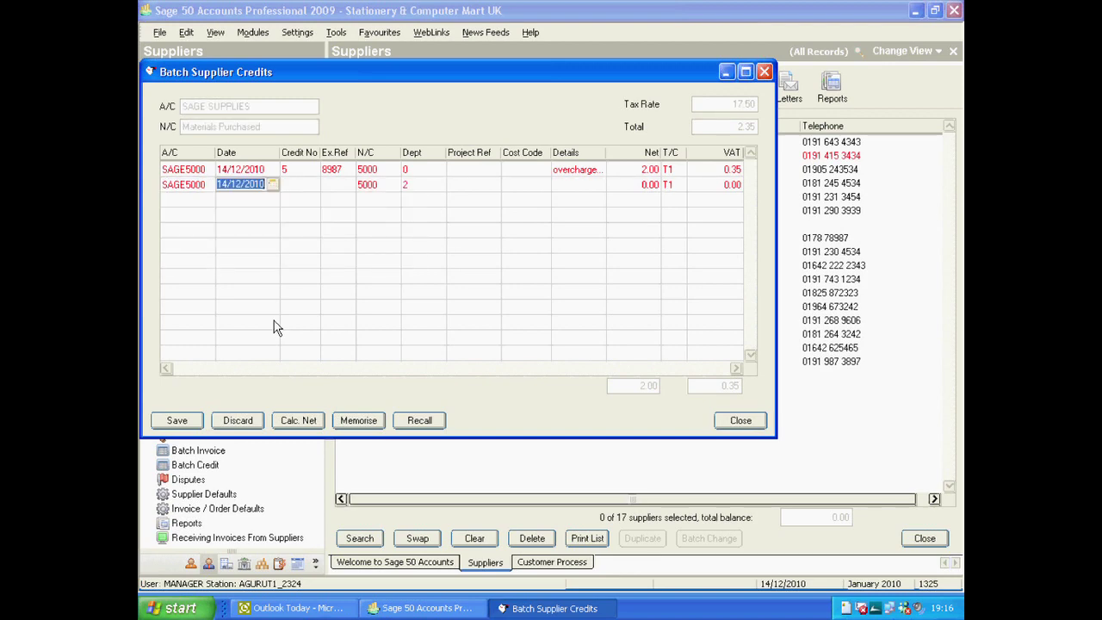
key("Tab")
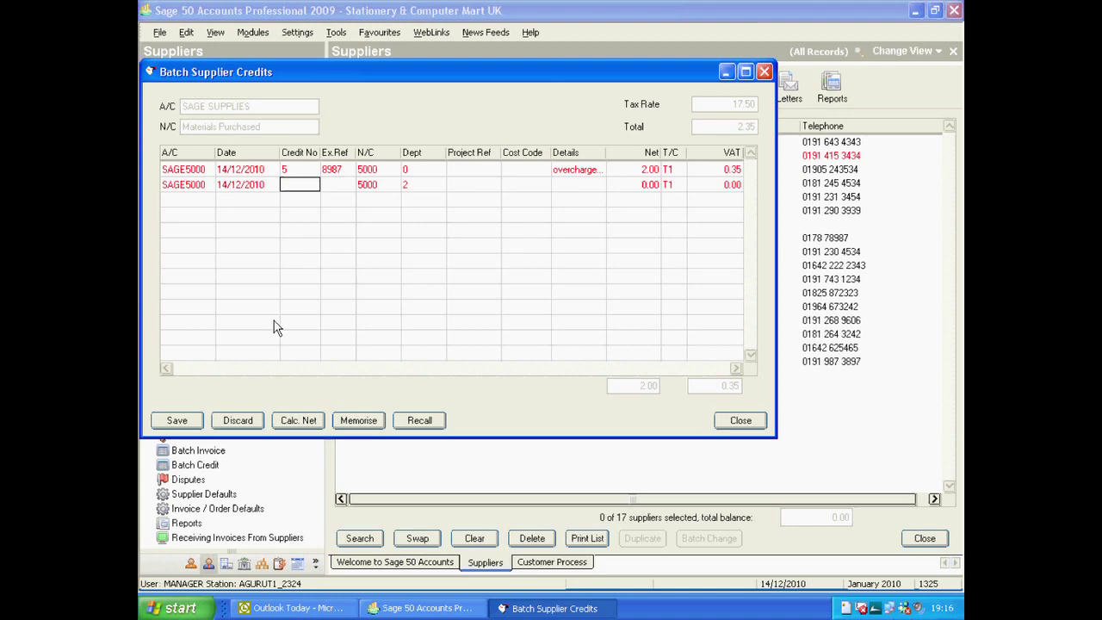
type("5")
key("Tab")
type("897")
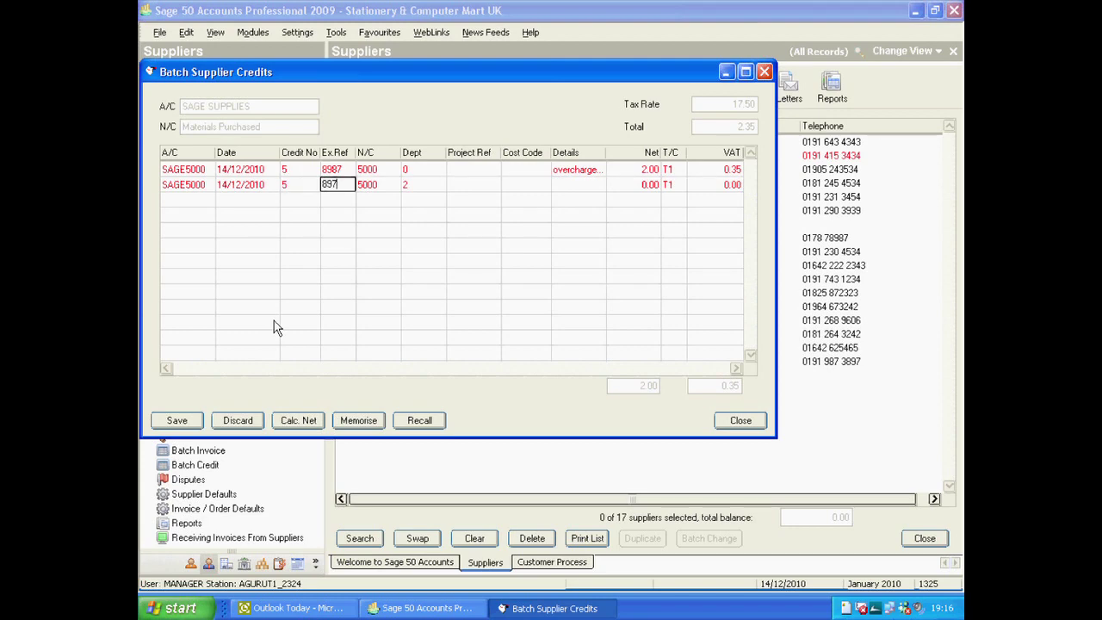
key("BackSpace")
type("87")
key("Tab")
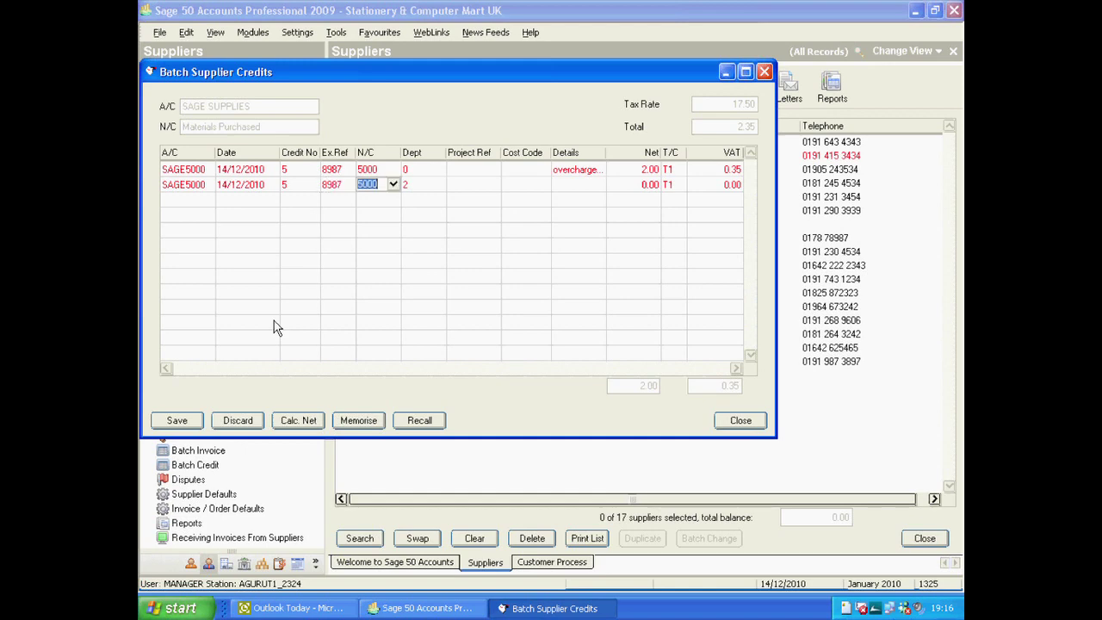
Assign the second line to nominal code 5100, Carriage, and set its department to 0
left_click(393, 184)
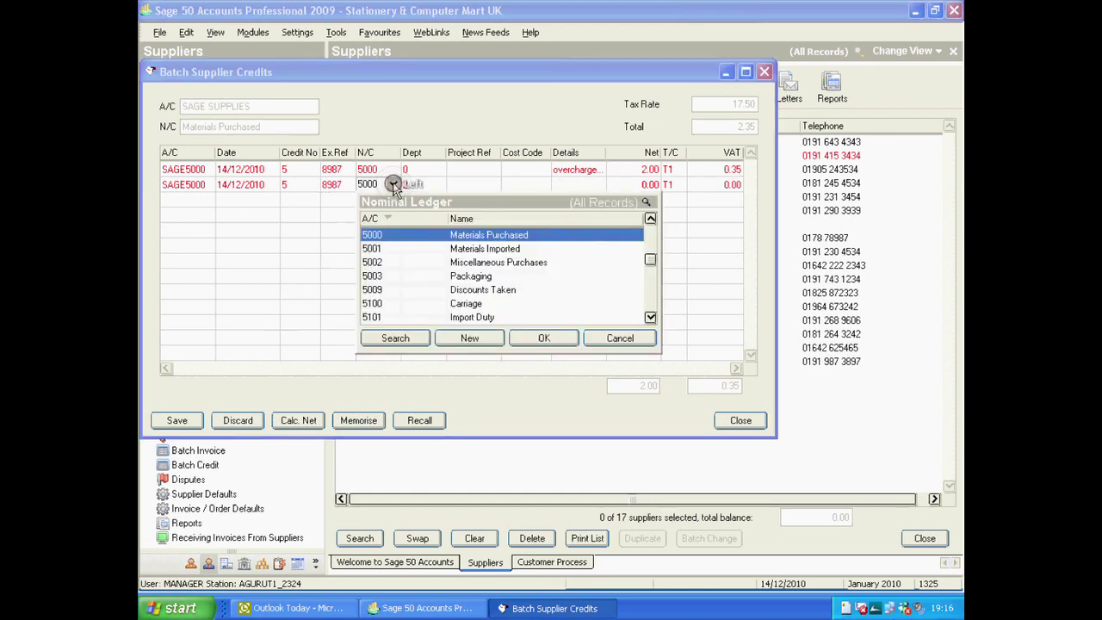
left_click(466, 303)
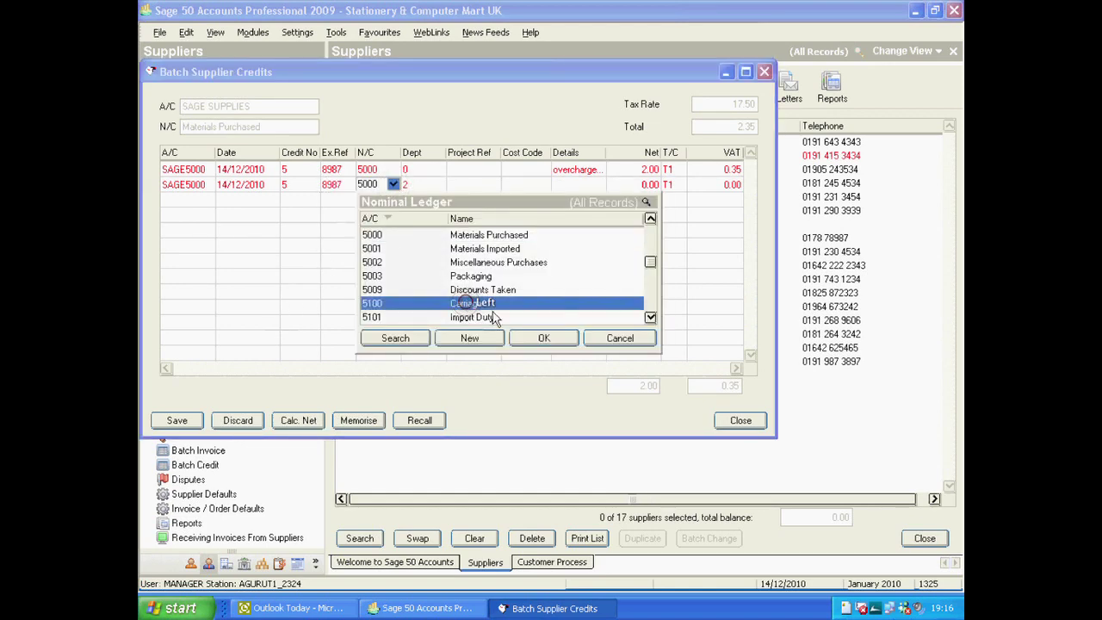
left_click(543, 337)
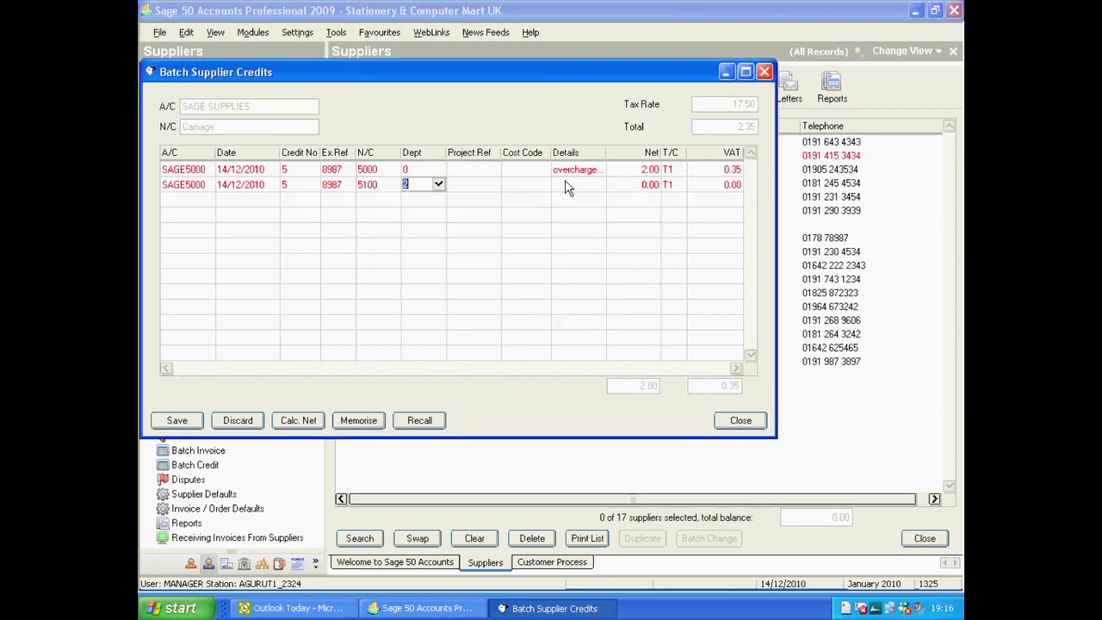
left_click(420, 185)
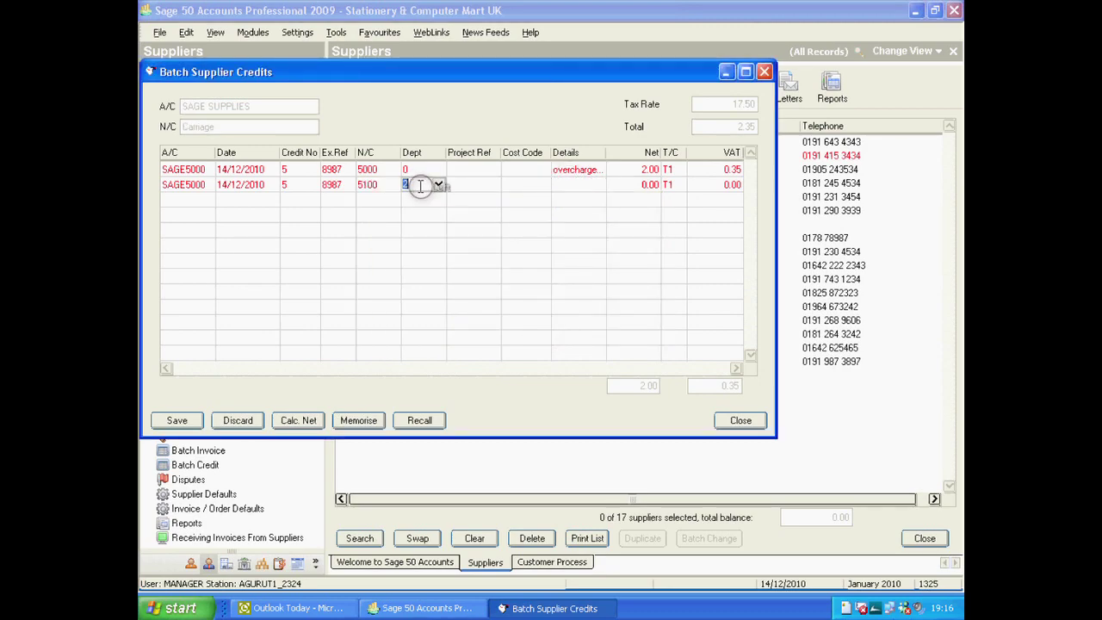
left_click(438, 184)
left_click(423, 196)
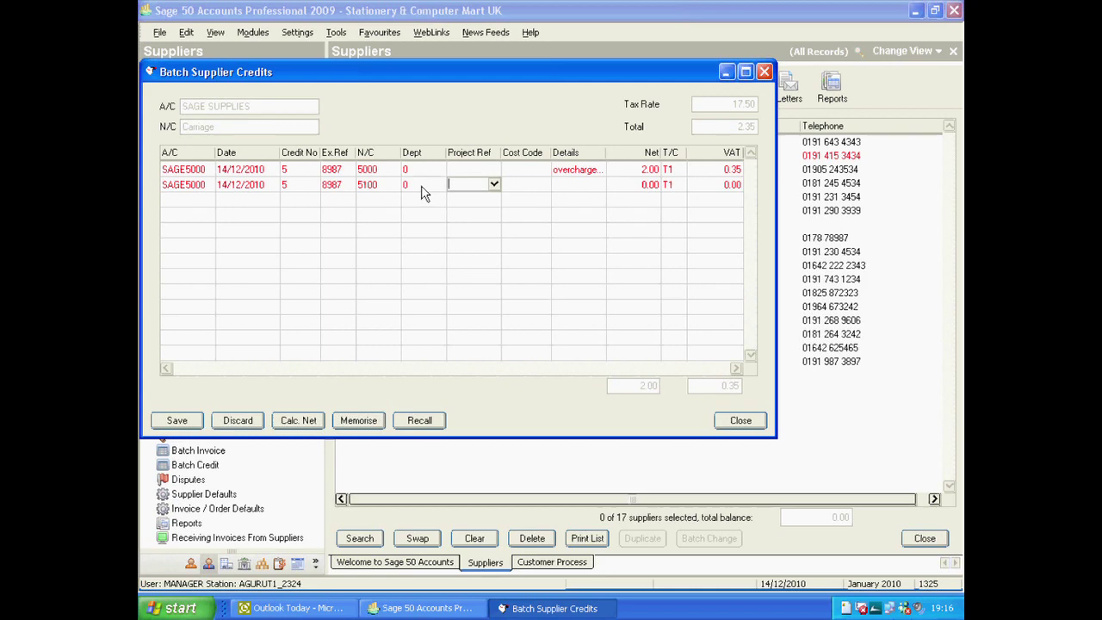
Enter the details "overcharged carriage" and a net amount of 0.20 on the second line
left_click(558, 187)
type("o")
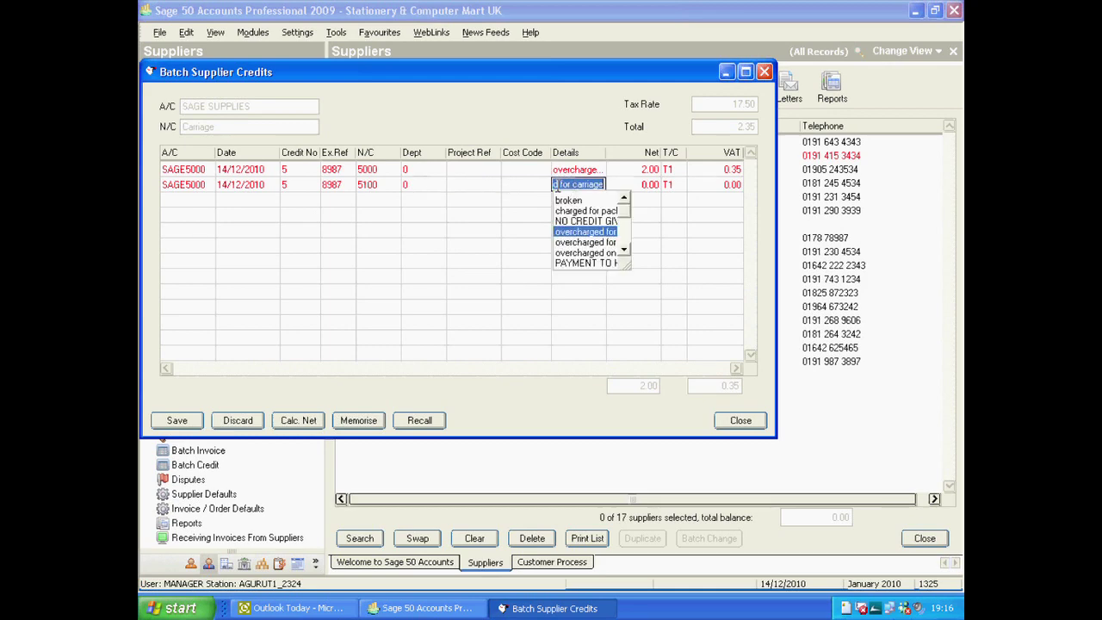
type("vercharged carriage")
key("Tab")
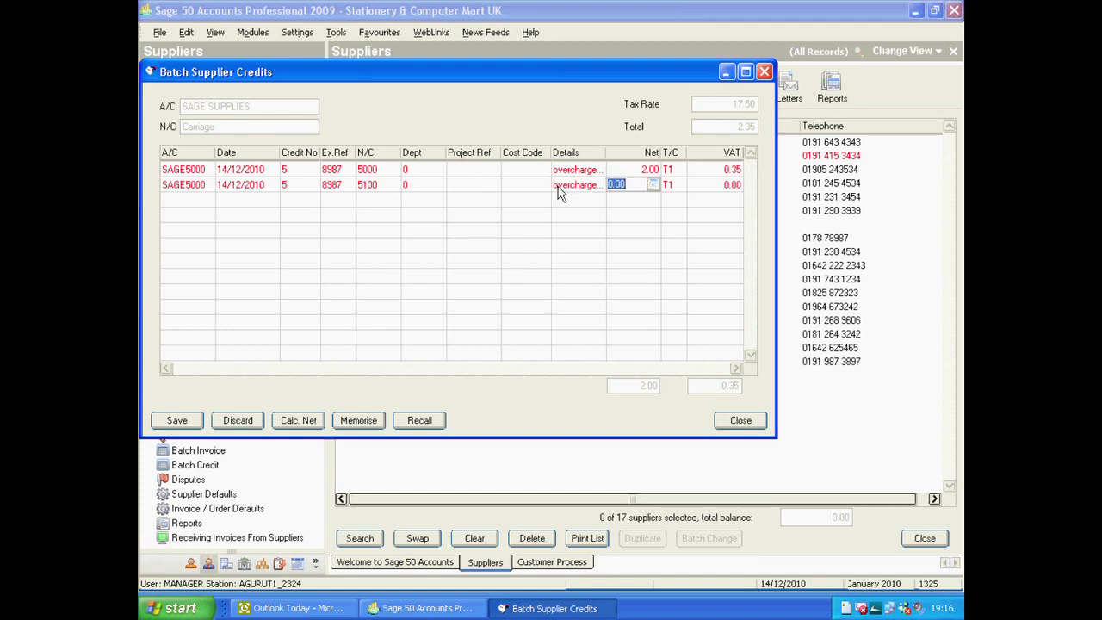
type(".20")
key("Tab")
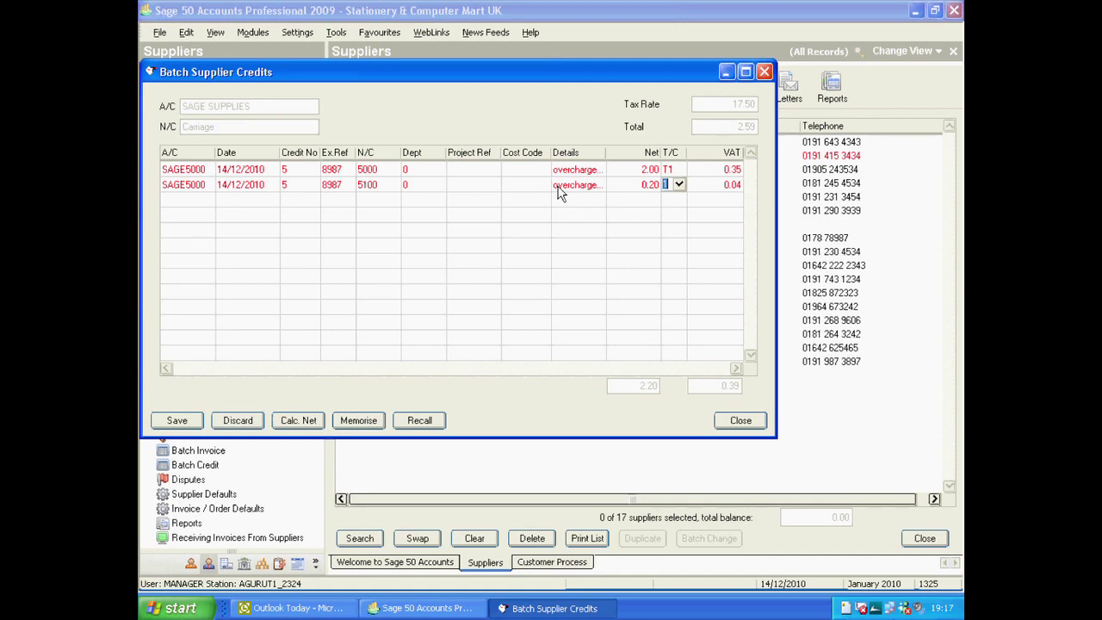
key("Tab")
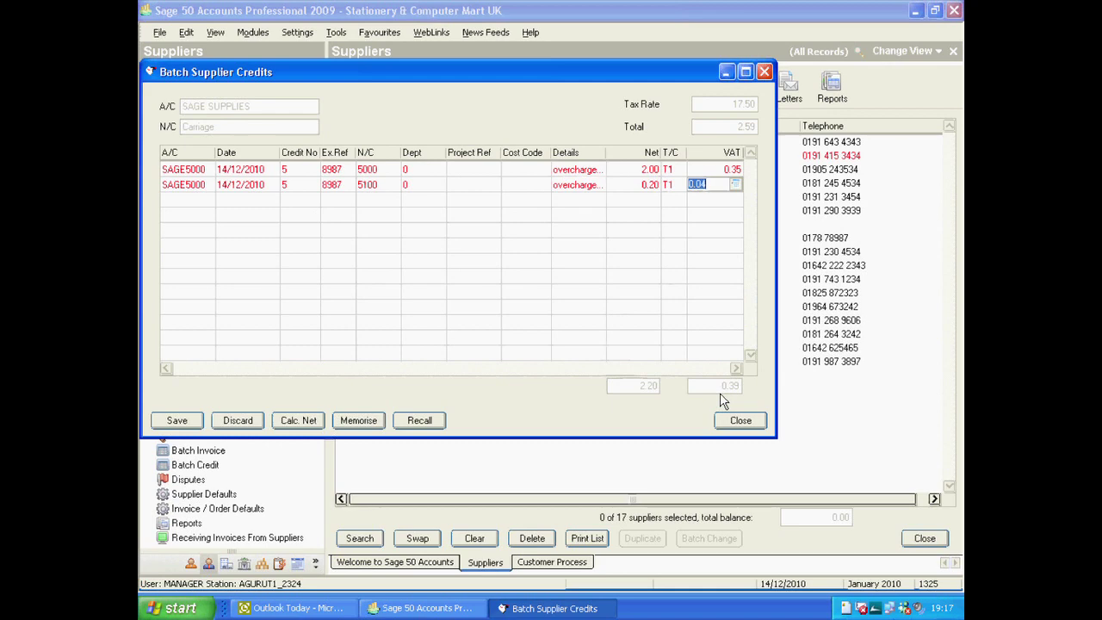
Set the carriage line's tax code to T0, and save and close the batch of supplier credits
left_click(676, 190)
left_click(678, 188)
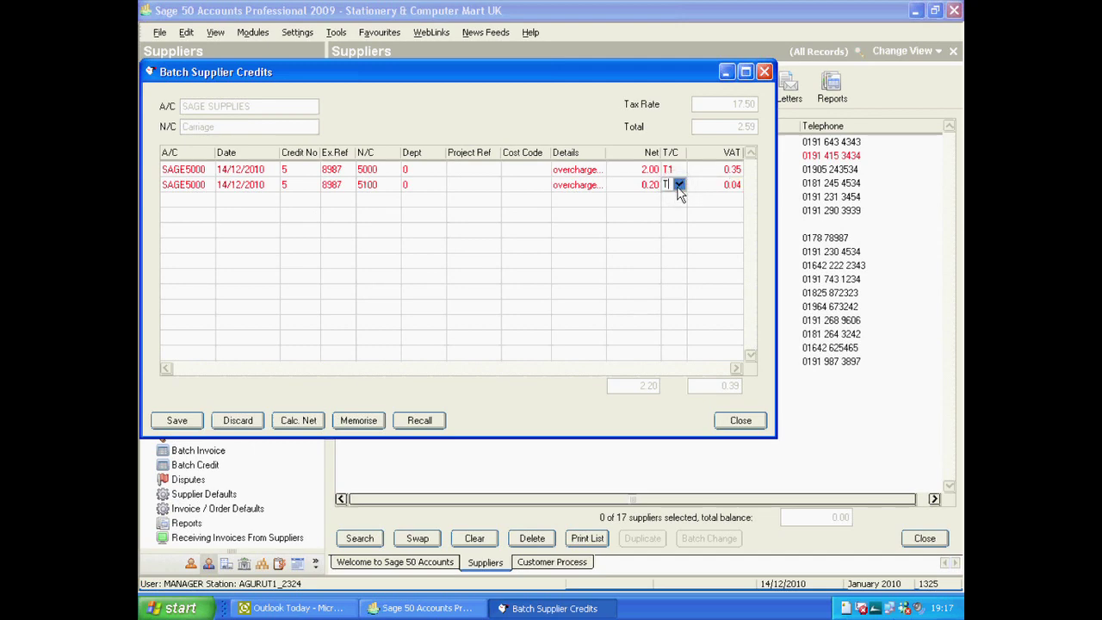
type("T0")
key("Tab")
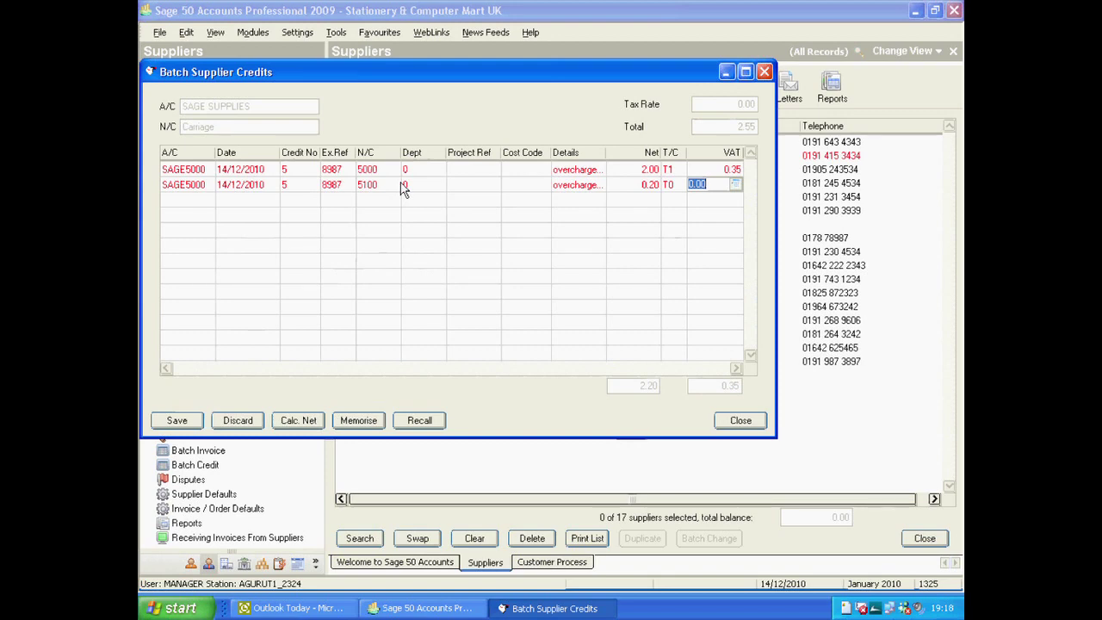
left_click(177, 420)
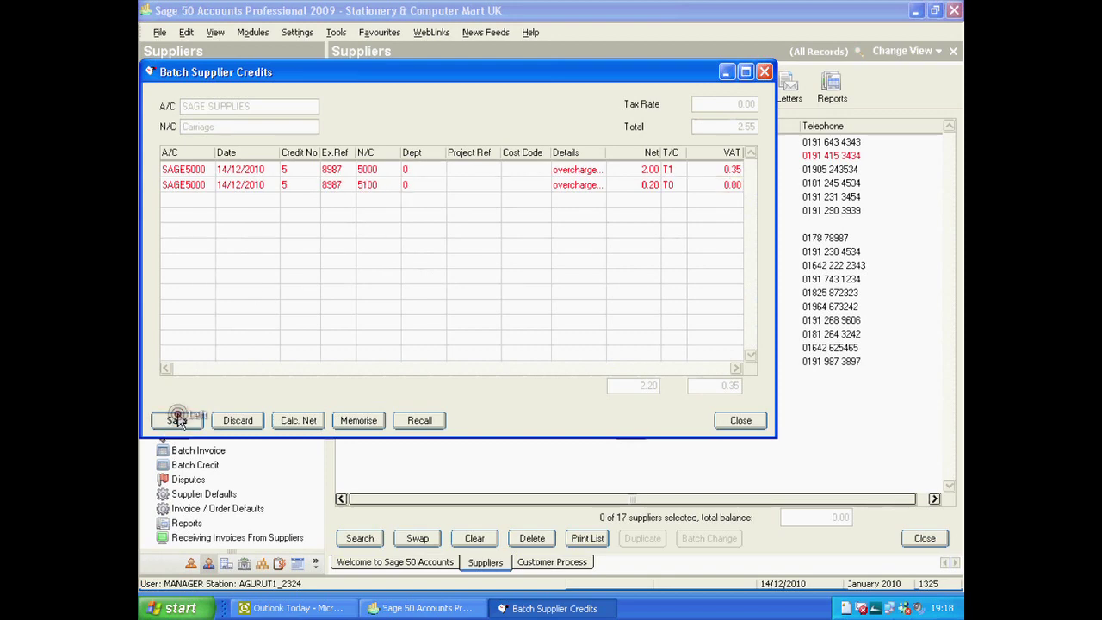
left_click(765, 73)
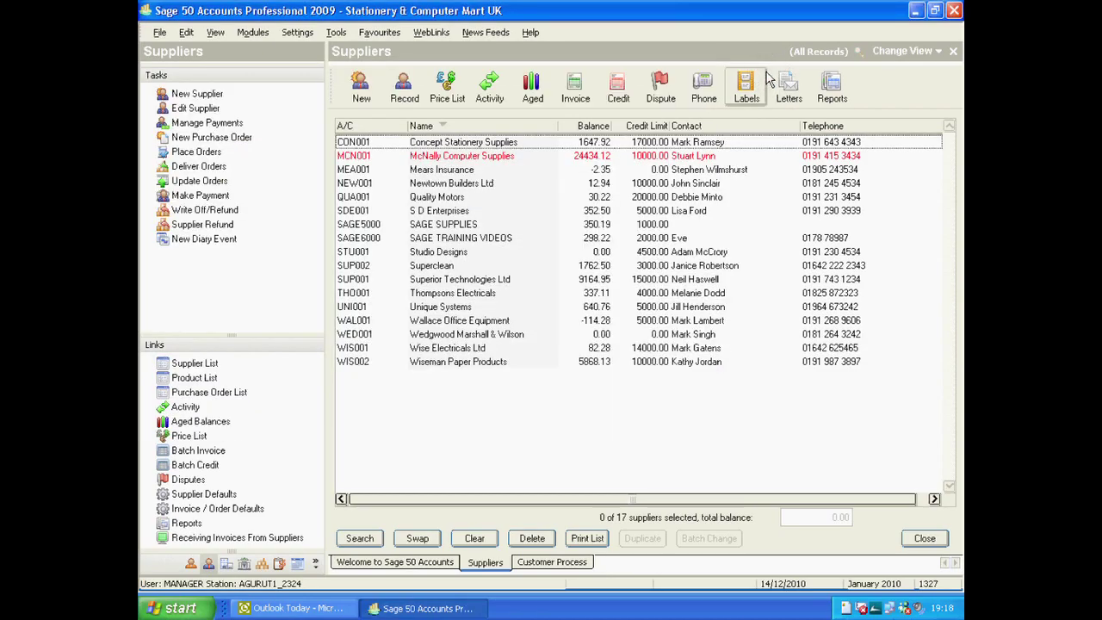